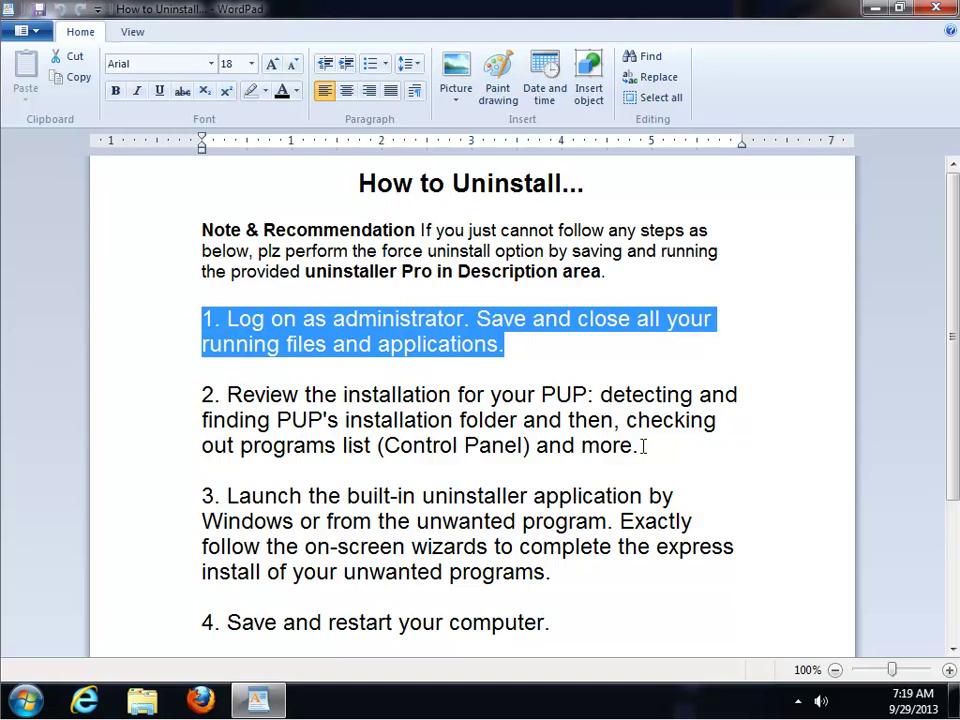
- Read through the numbered uninstall instructions in the How to Uninstall document, from step 3 to step 6
left_click_drag(551, 580, 155, 489)
scroll(293, 515, "down", 3)
left_click_drag(567, 413, 150, 418)
left_click_drag(311, 567, 186, 476)
left_click(367, 651)
left_click_drag(367, 651, 176, 621)
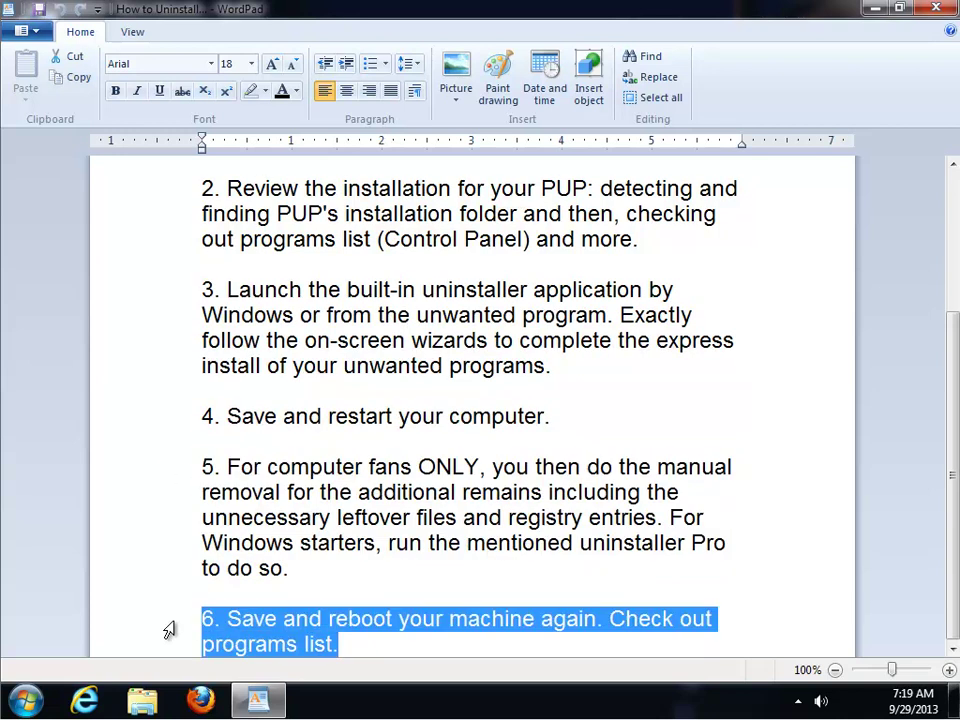
scroll(553, 540, "up", 3)
left_click_drag(946, 223, 955, 365)
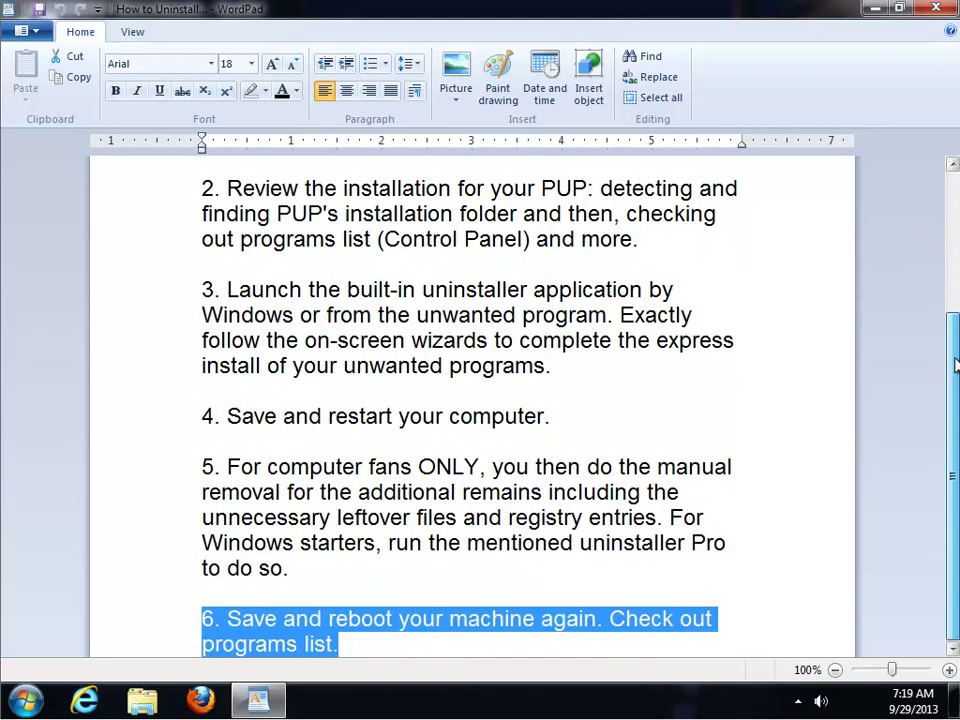
left_click(714, 390)
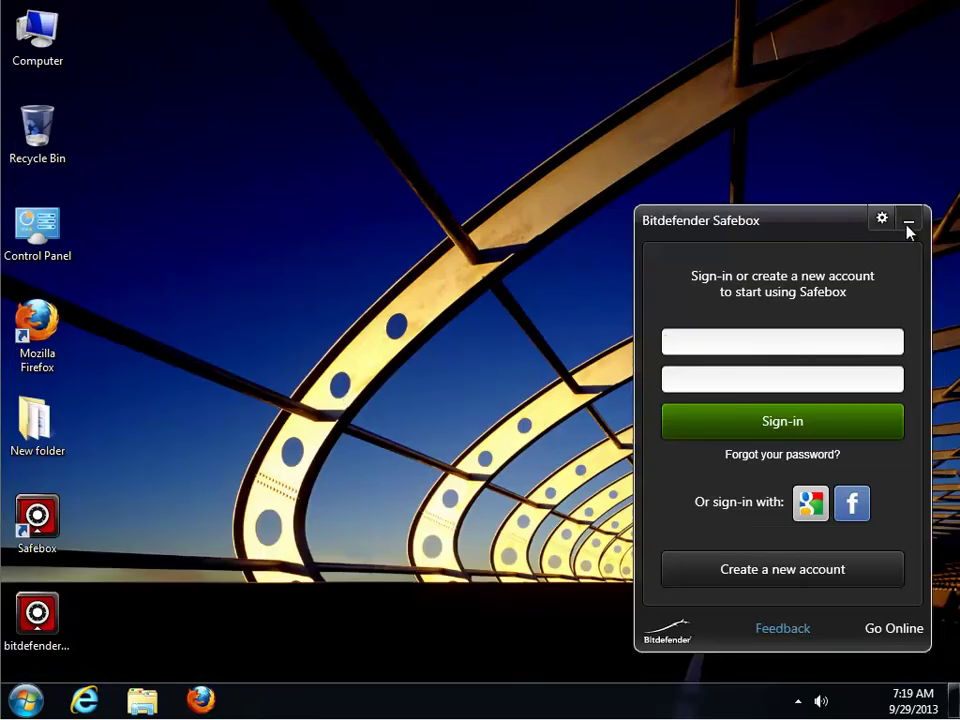
- Minimize the Bitdefender Safebox window, then go from the Safebox shortcut's file location up to the Program Files folder
left_click(908, 222)
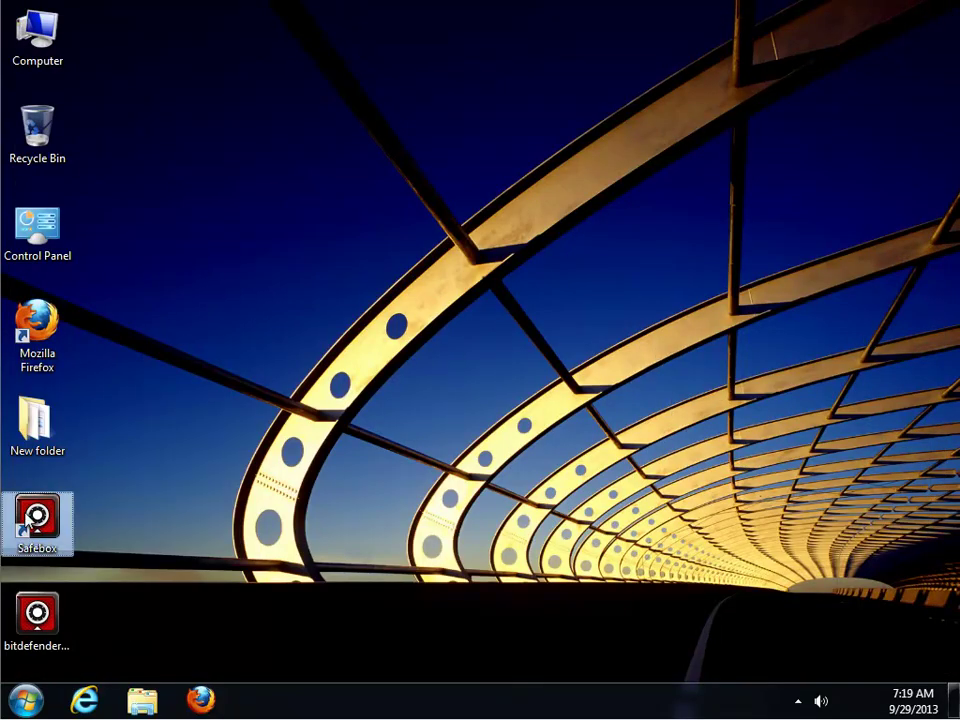
right_click(29, 517)
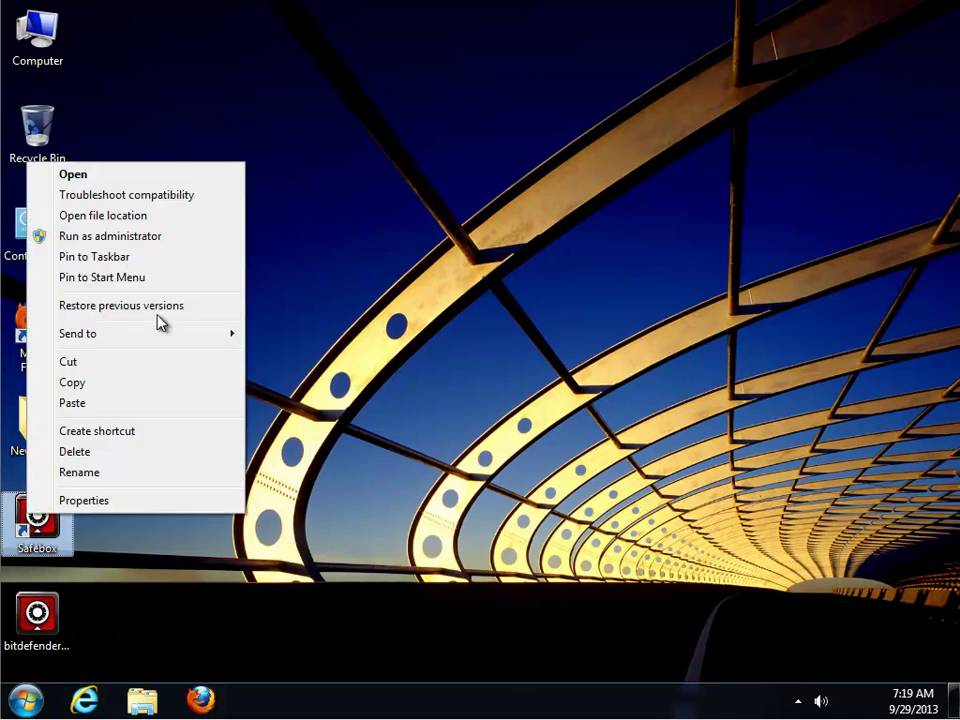
left_click(218, 222)
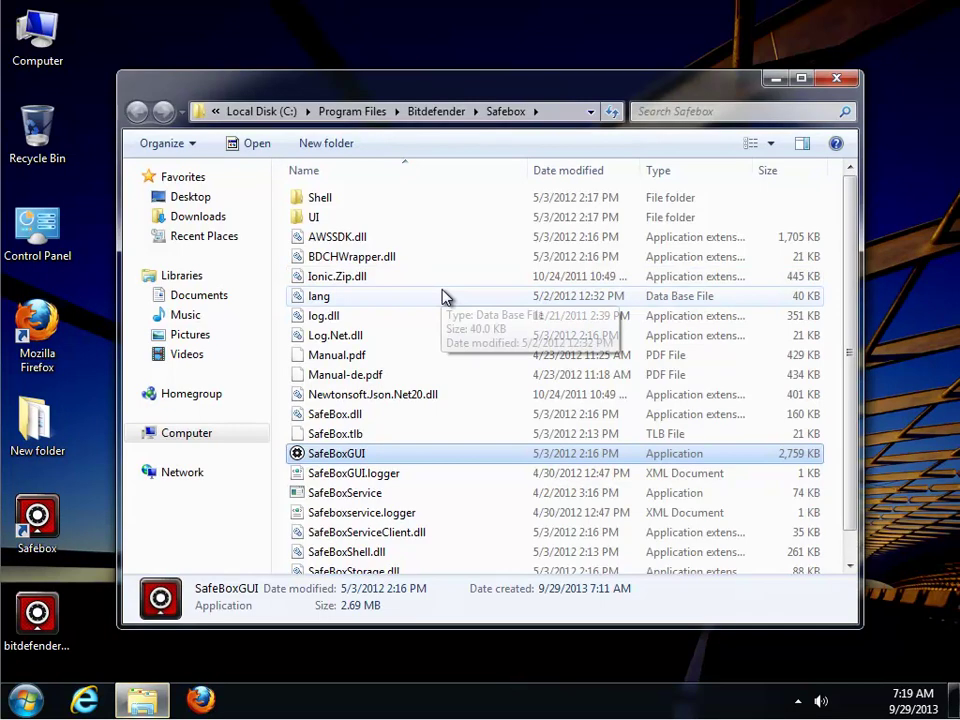
left_click(803, 80)
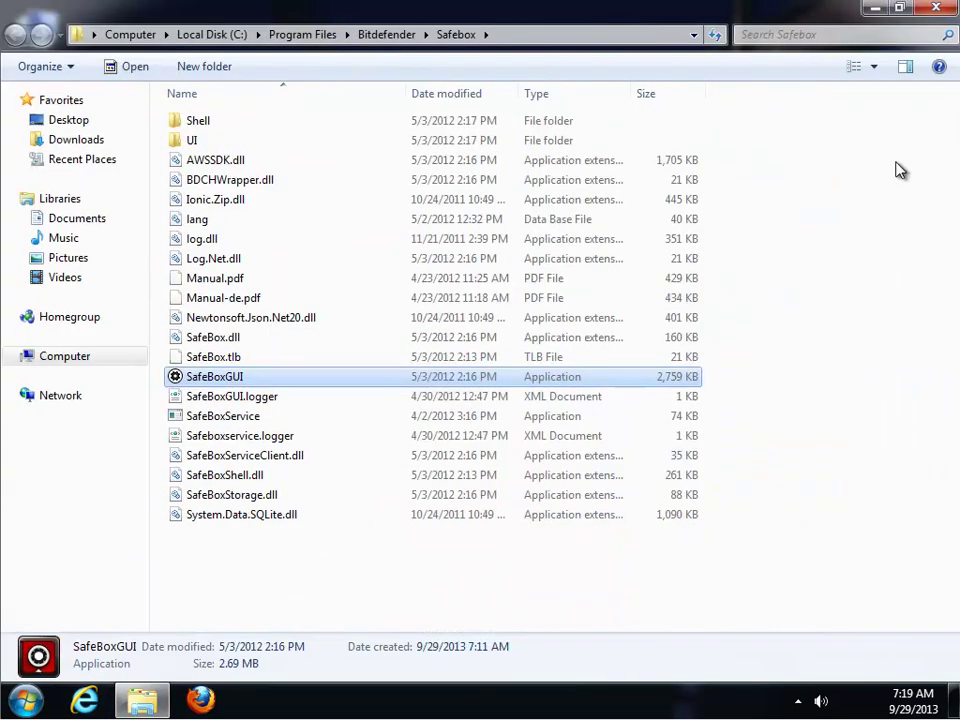
left_click(301, 34)
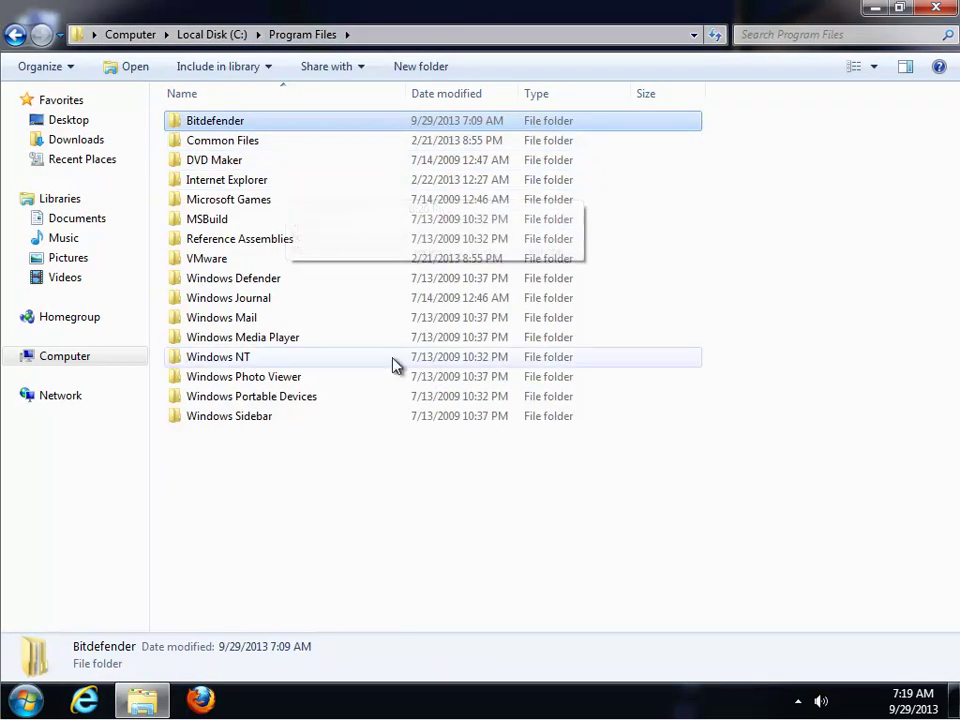
- Review the Bitdefender folder's size and contents in its properties and copy the folder name
right_click(216, 124)
left_click(281, 418)
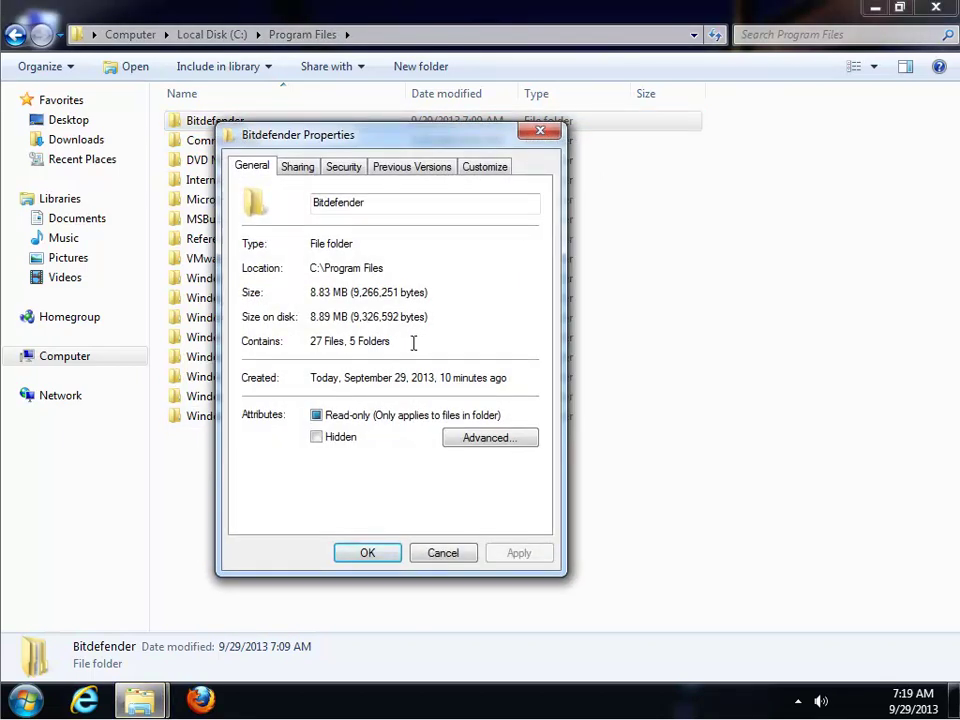
left_click_drag(413, 343, 259, 342)
left_click_drag(440, 315, 217, 318)
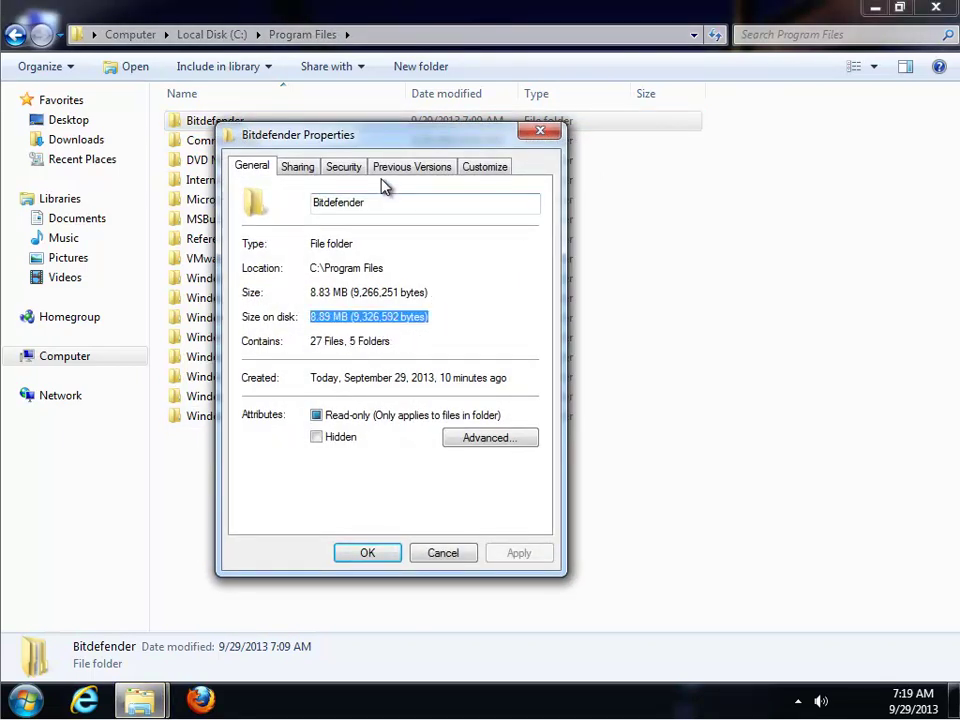
left_click_drag(390, 206, 307, 211)
right_click(326, 203)
left_click(318, 264)
left_click(540, 132)
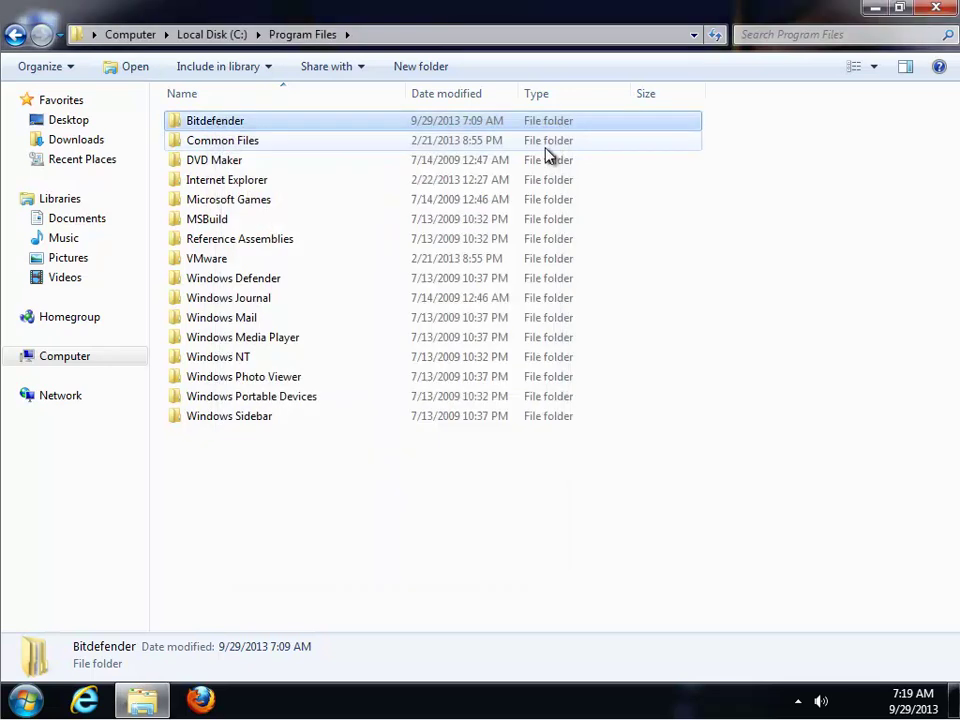
- Minimize the folder window and show the Bitdefender Safebox entries among all programs in the Start menu
left_click(876, 8)
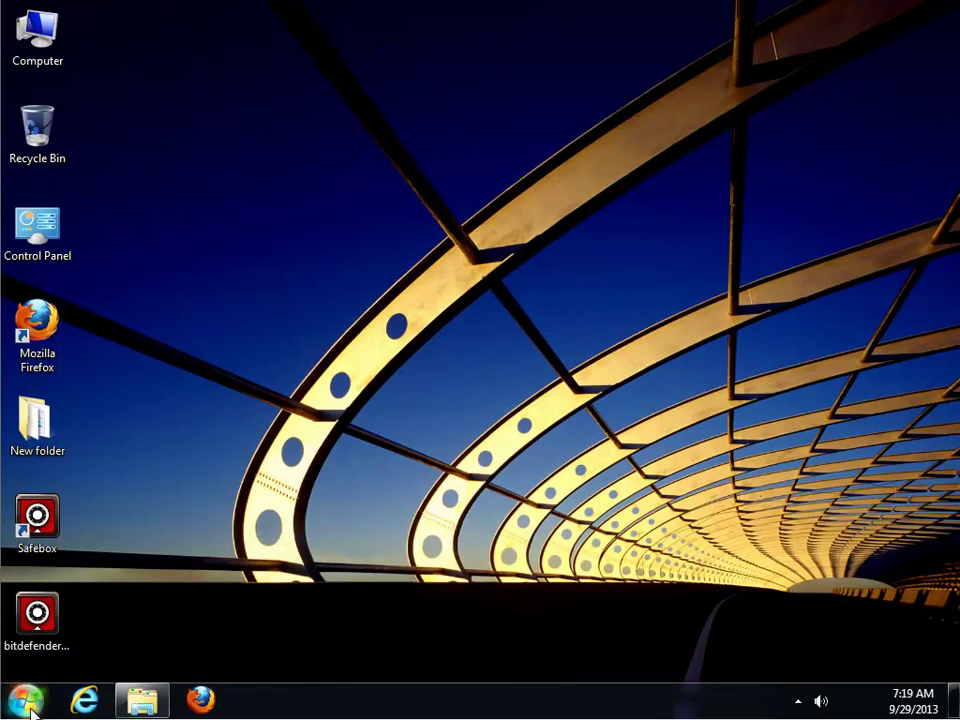
key("super")
left_click(110, 618)
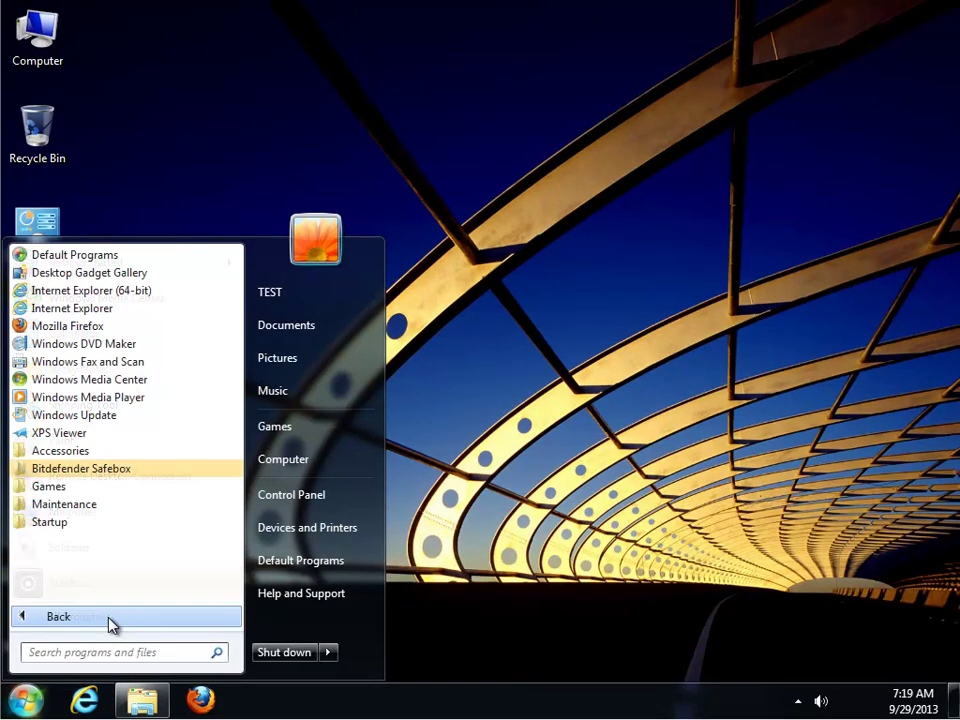
left_click(124, 469)
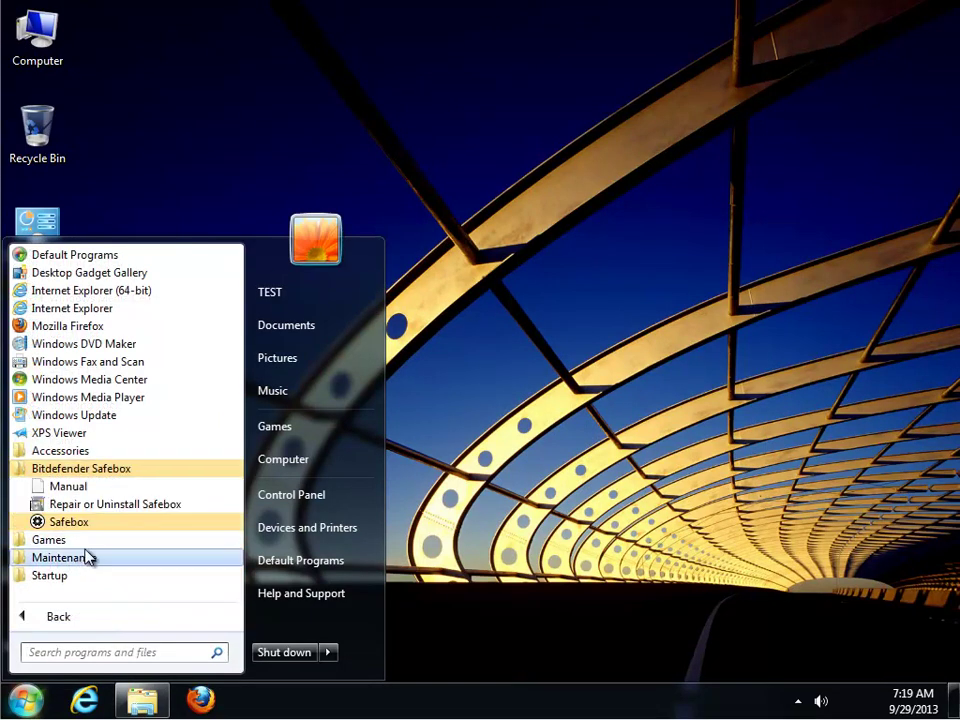
- Open Control Panel in a maximized window and go to the list of programs to uninstall
left_click(361, 508)
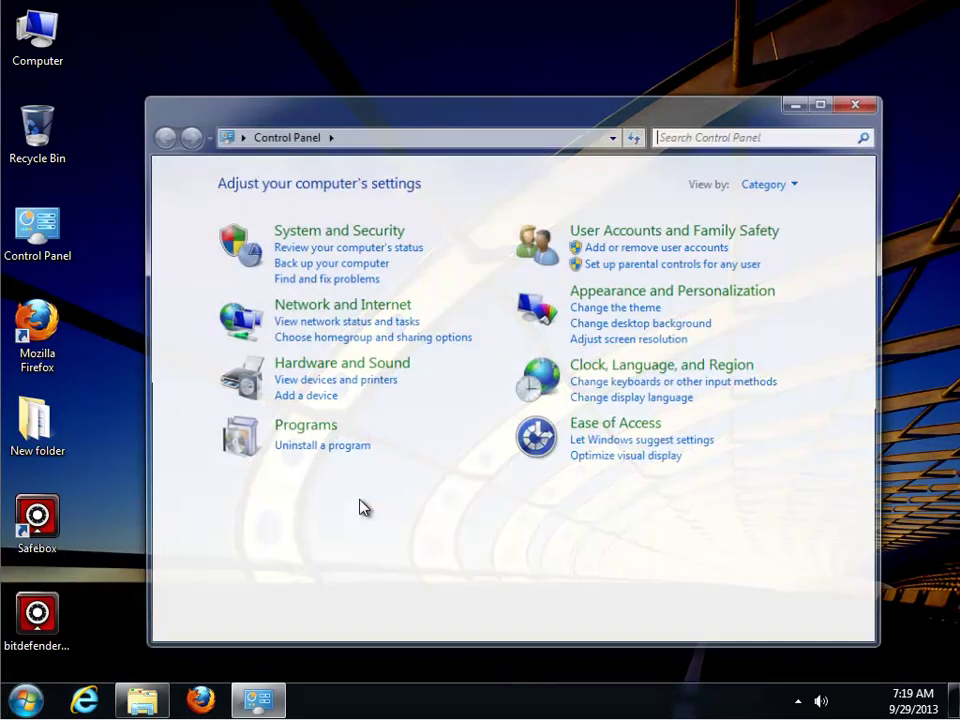
left_click(821, 101)
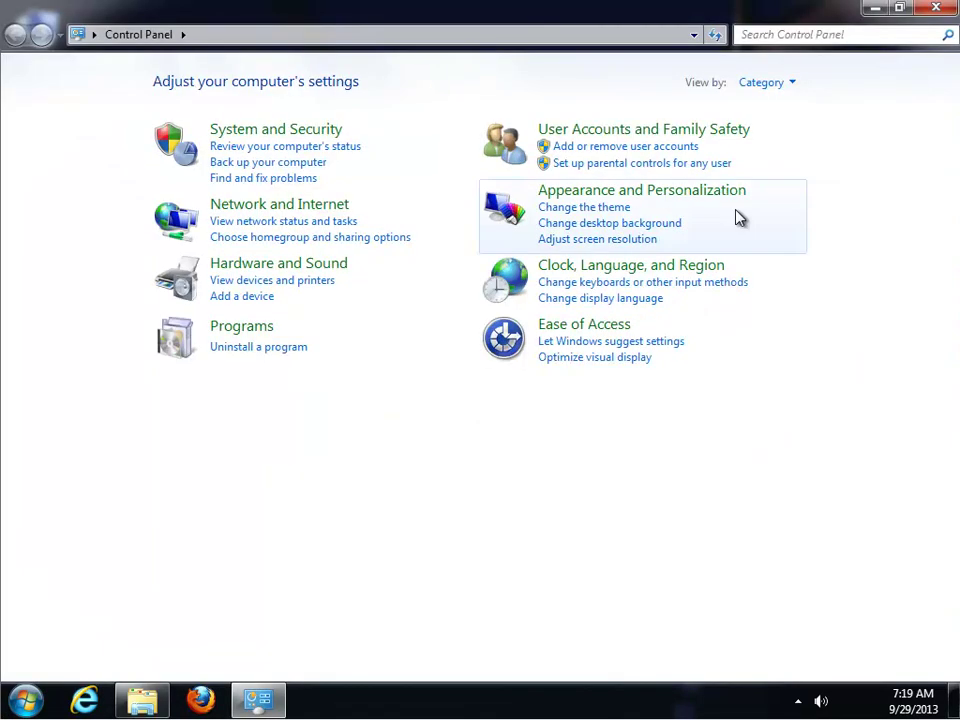
left_click(290, 347)
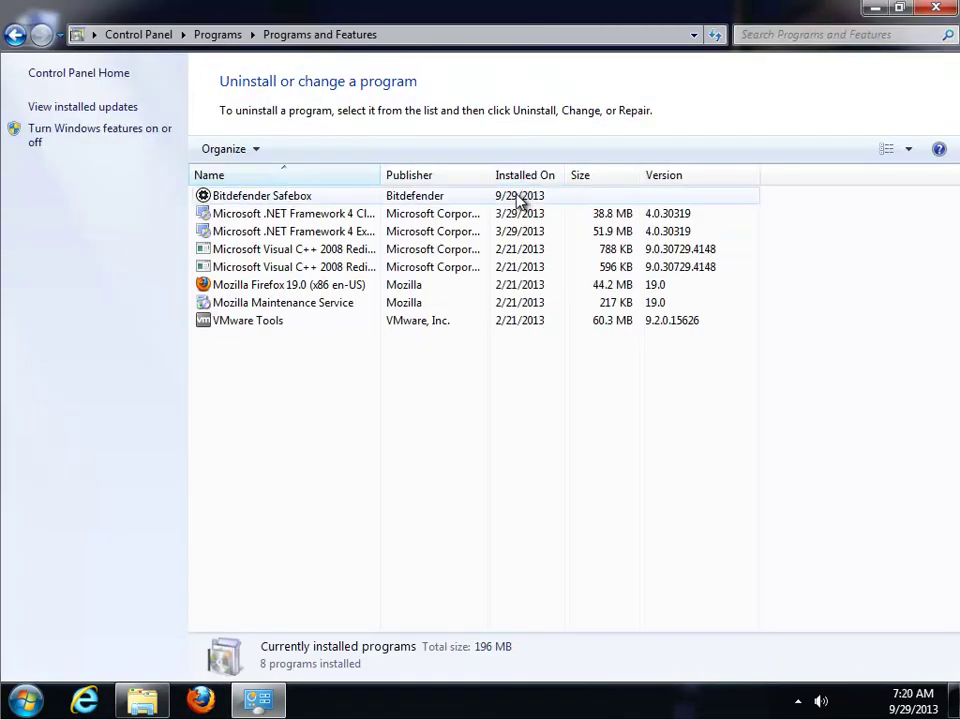
- Uninstall Bitdefender Safebox with the Remove action and finish its wizard
left_click(516, 197)
left_click(321, 149)
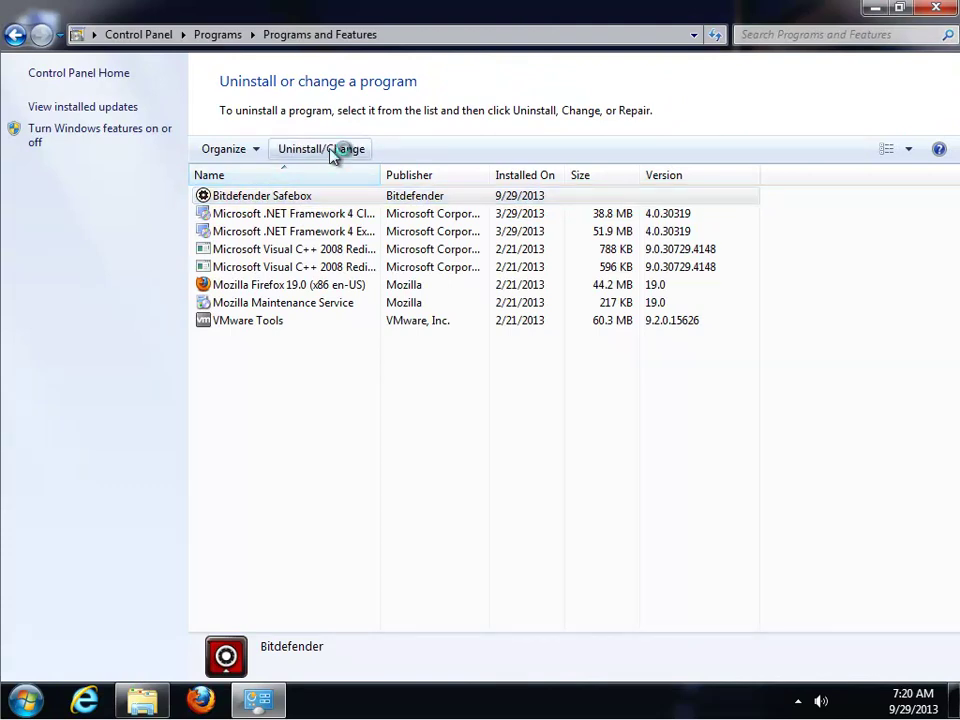
left_click_drag(450, 163, 448, 236)
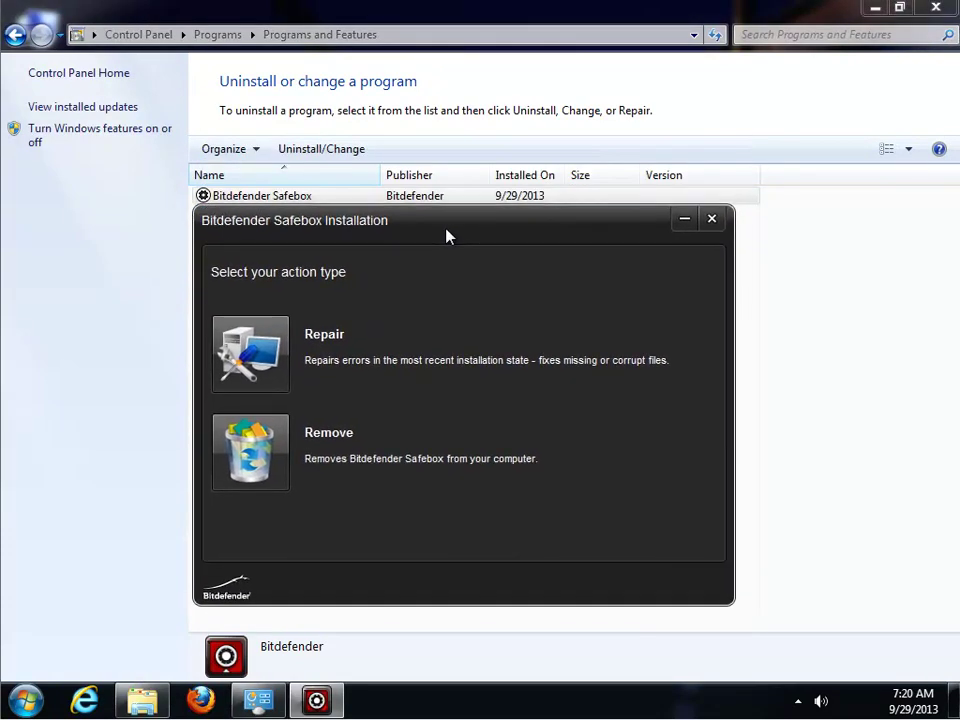
left_click(242, 463)
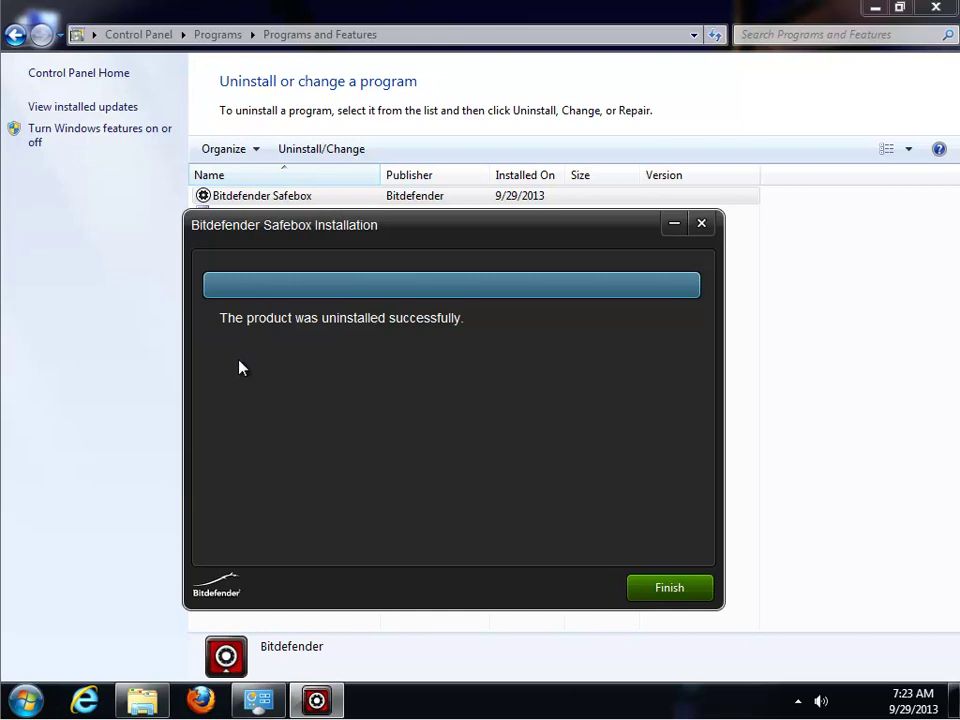
left_click(630, 592)
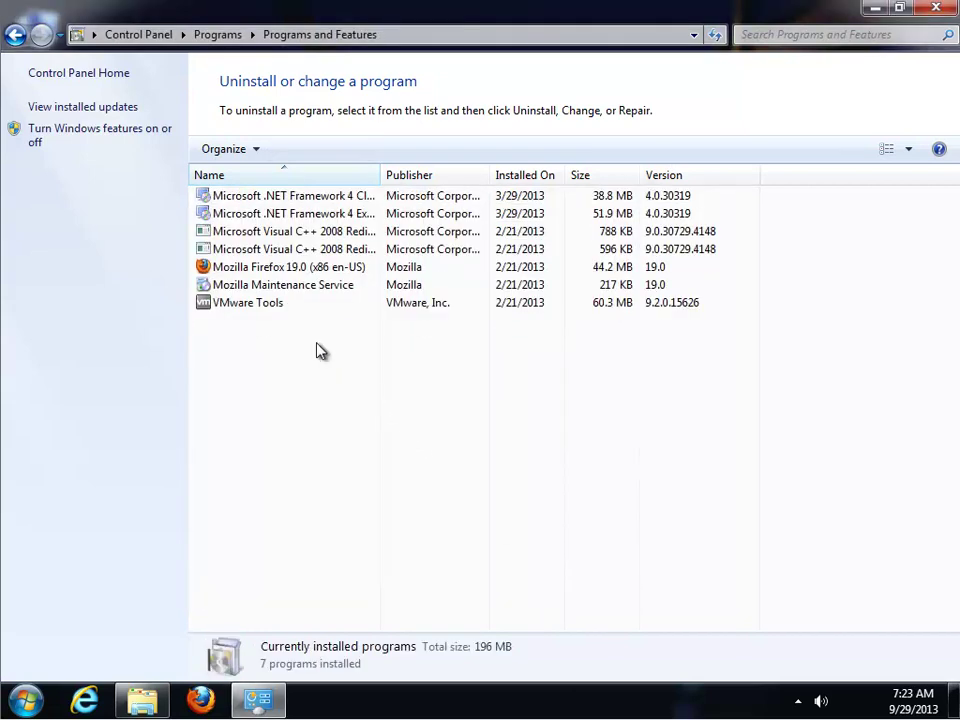
- Refresh the installed programs list, close Control Panel and refresh the desktop
right_click(319, 318)
left_click(332, 393)
left_click(937, 10)
right_click(222, 367)
left_click(244, 410)
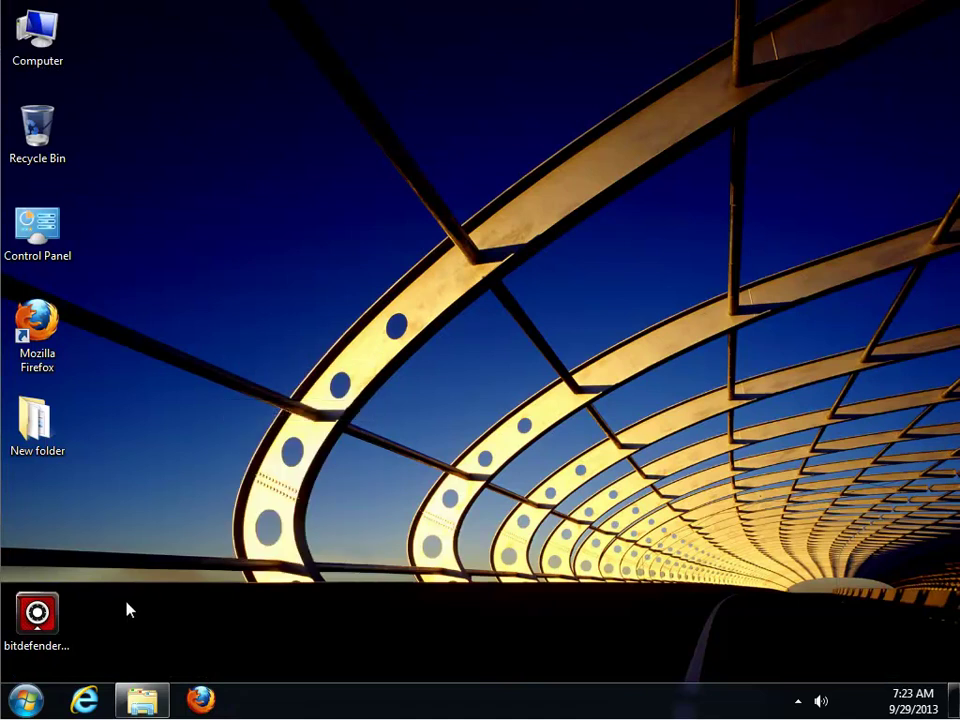
- Show the computer's restart option without choosing it, then refresh the desktop
left_click(26, 700)
left_click(328, 652)
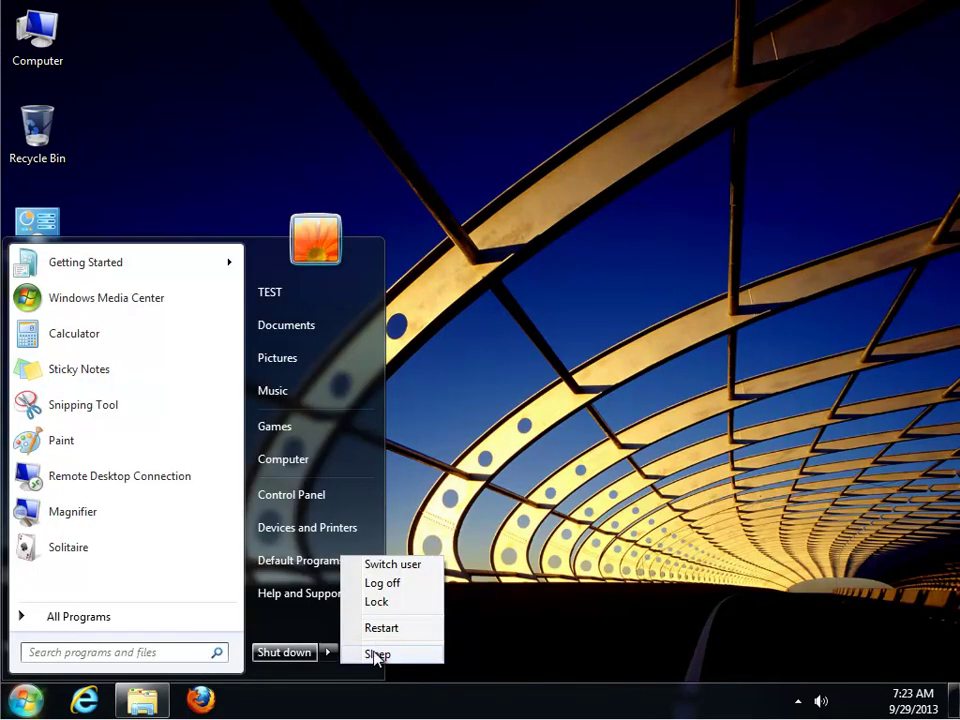
left_click(489, 366)
right_click(489, 364)
left_click(542, 416)
right_click(425, 364)
left_click(462, 415)
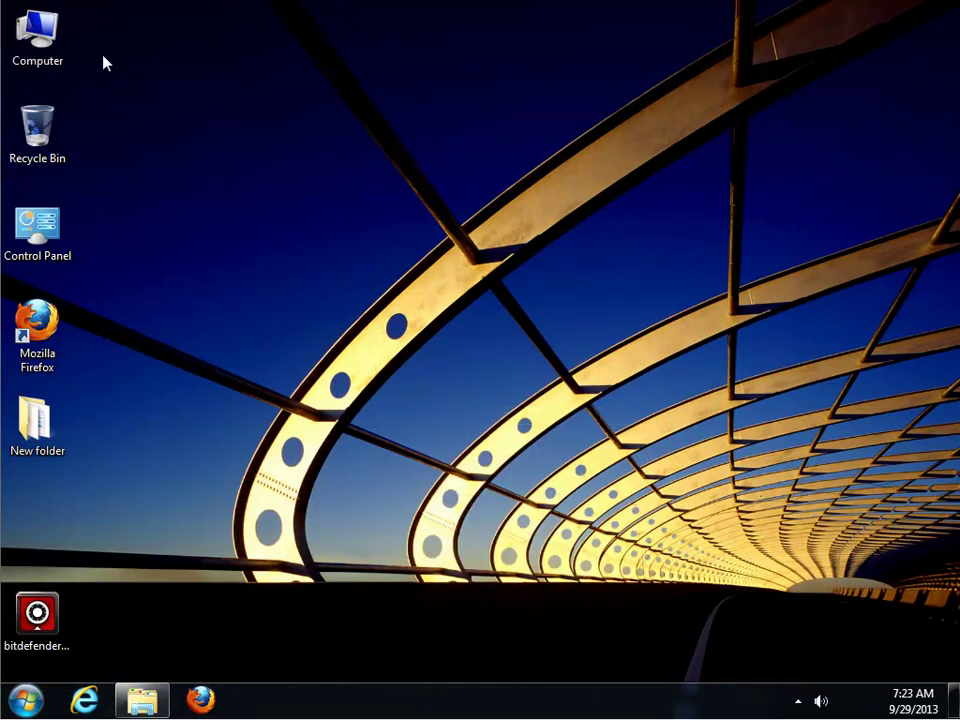
- Search the whole computer for files named Bitdefender and minimize the search window
double_click(30, 66)
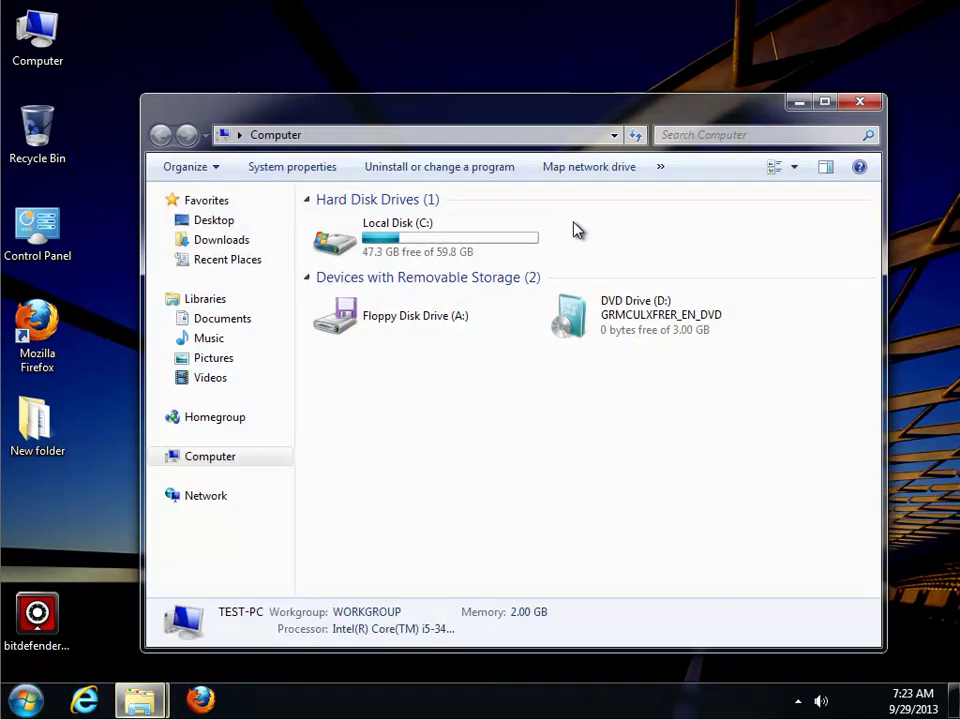
right_click(724, 140)
left_click(765, 191)
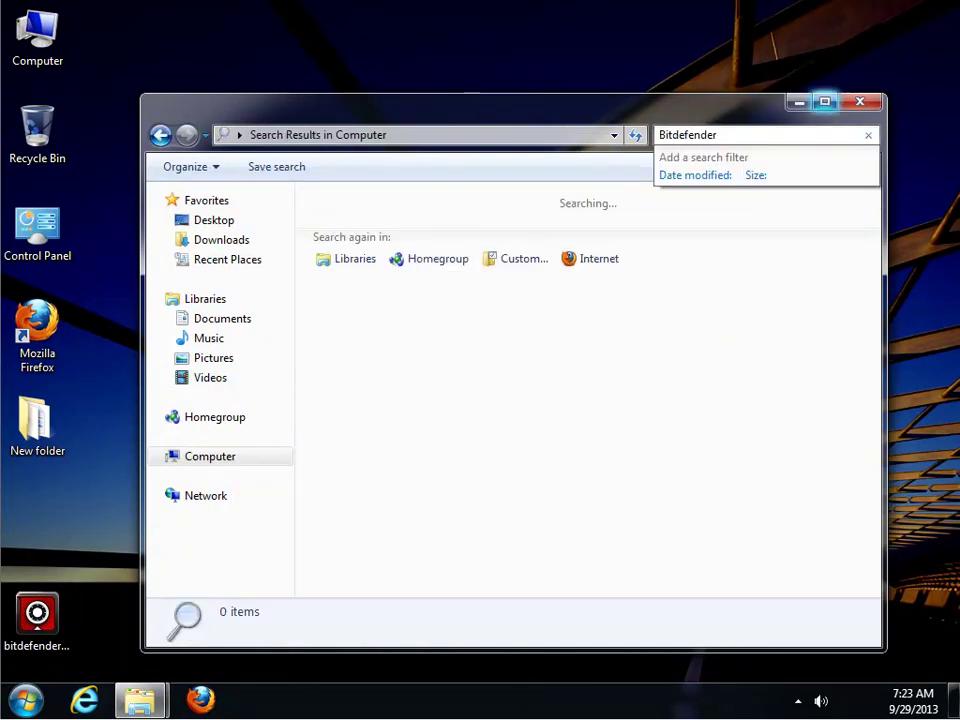
left_click(799, 102)
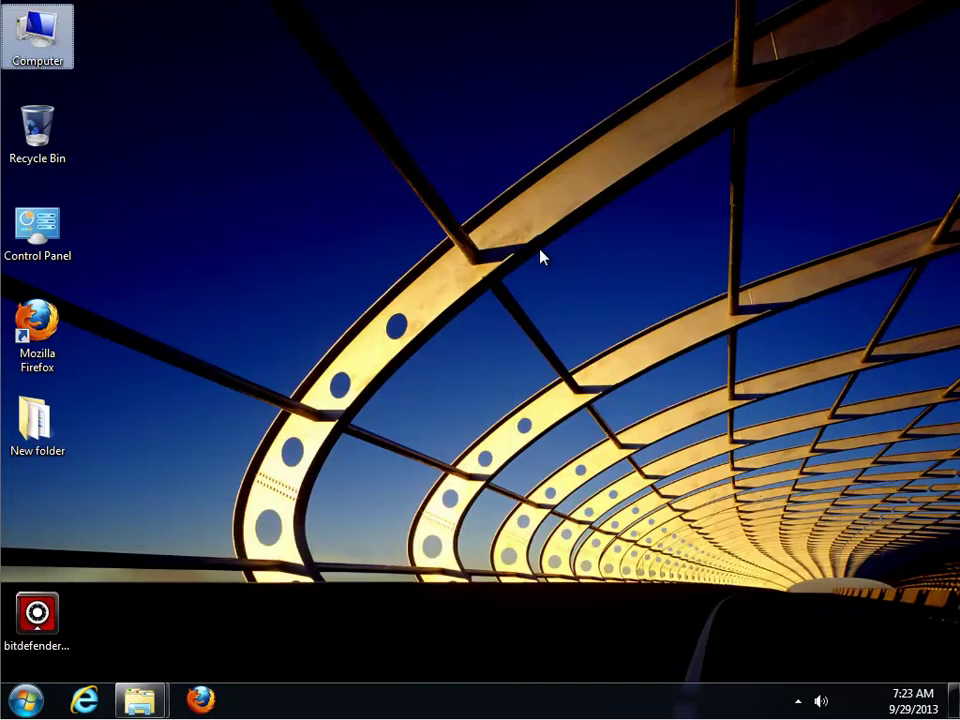
- Open the Registry Editor with REGEDIT, search the registry for Bitdefender and maximize the editor window
key("super+r")
type("REGEDIT")
key("Return")
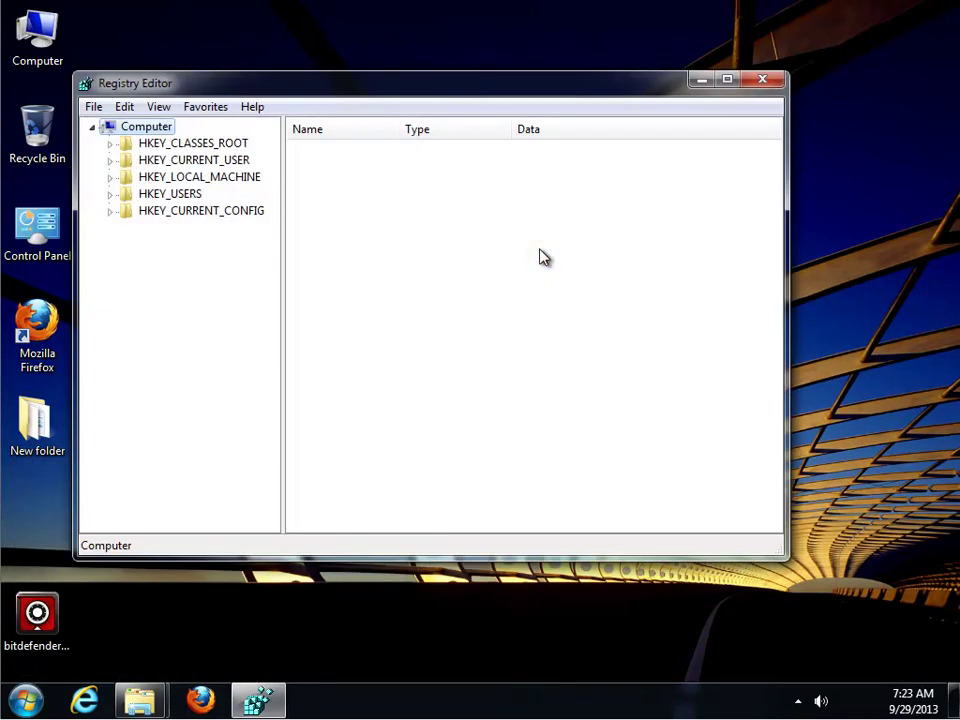
key("ctrl+f")
type("Bitdefender")
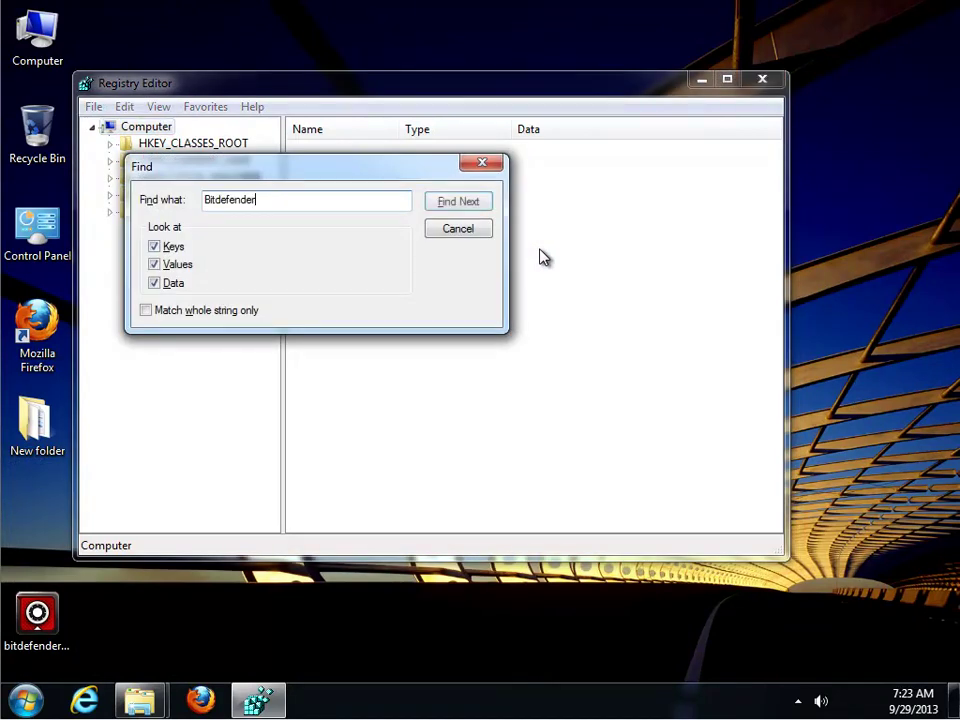
key("Return")
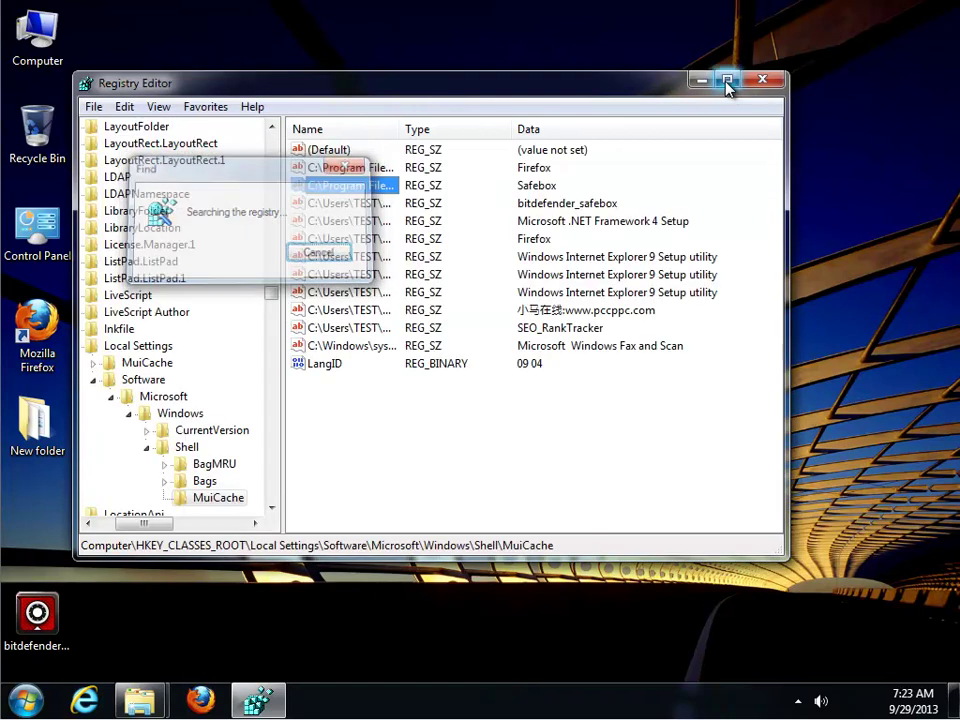
left_click(727, 82)
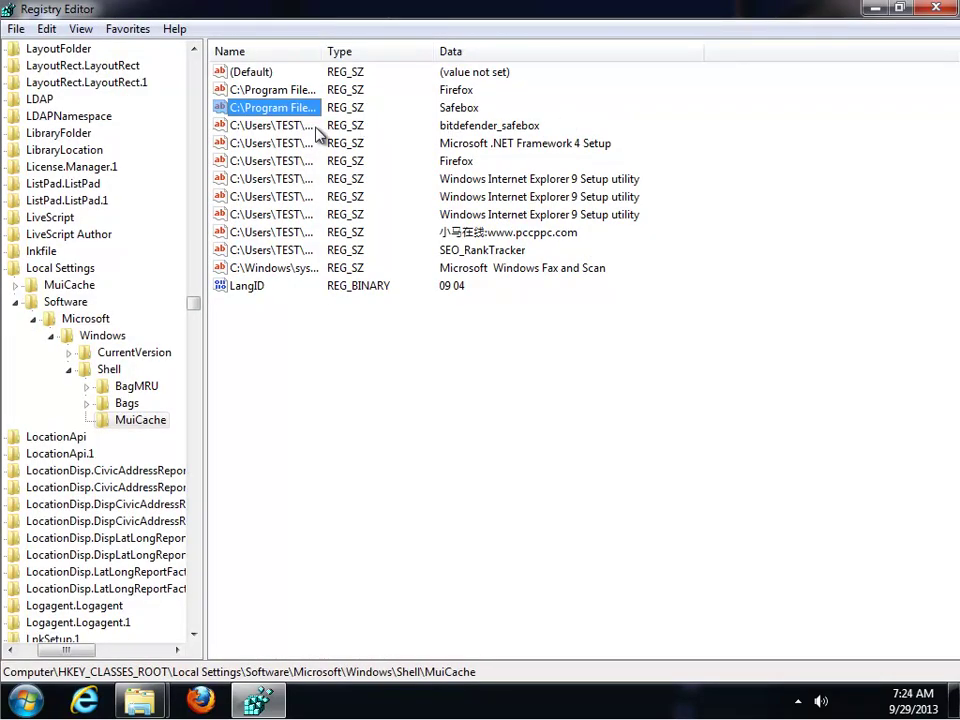
- Delete the Safebox and bitdefender_safebox values from the MuiCache key and find the next Bitdefender matches in the registry
key("Delete")
key("Return")
left_click(287, 108)
key("Delete")
key("Return")
key("F3")
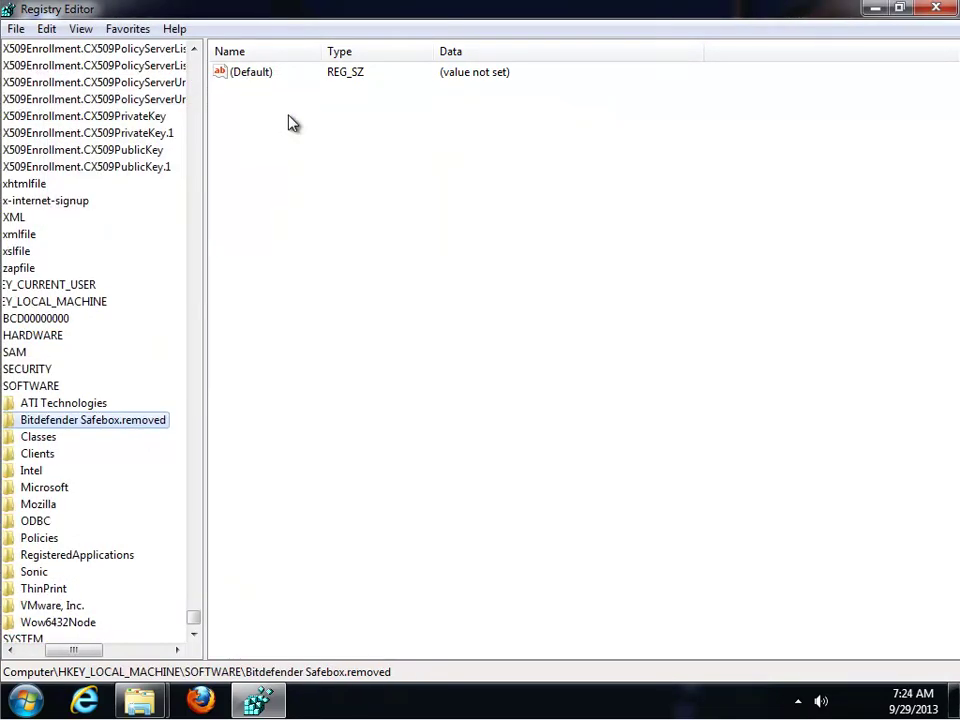
key("F3")
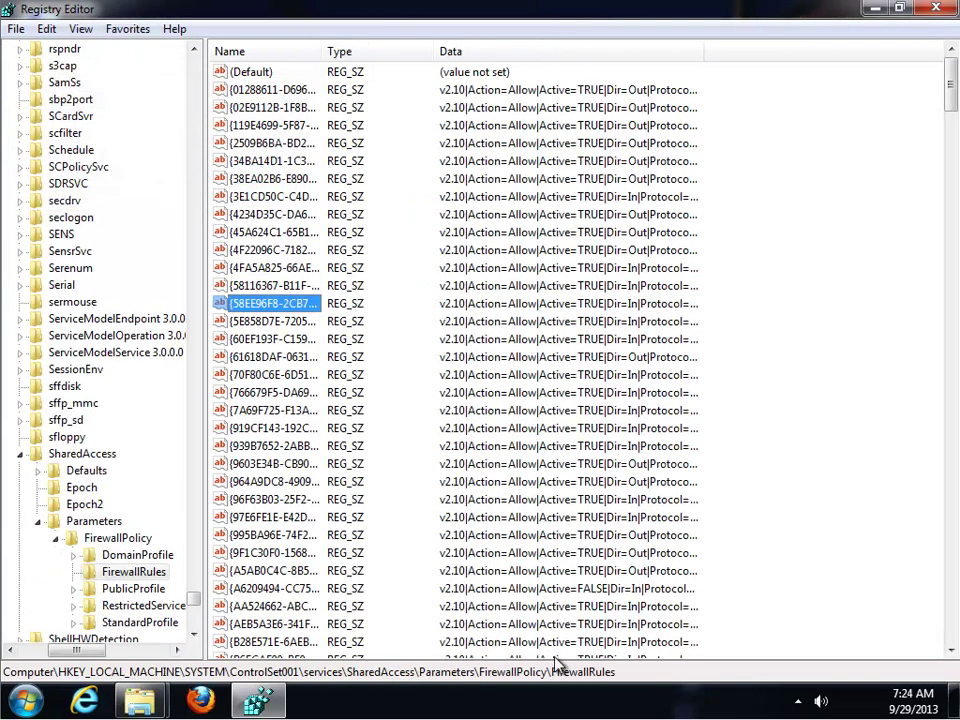
- Close the Registry Editor and bring the Bitdefender search results window back to the front
left_click(935, 12)
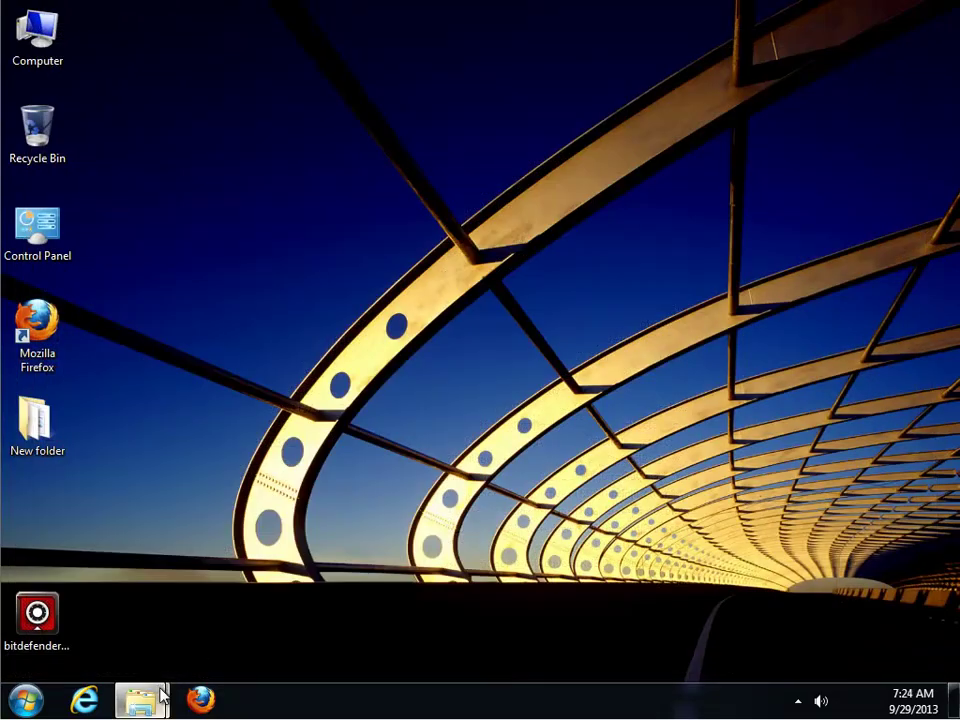
left_click(135, 600)
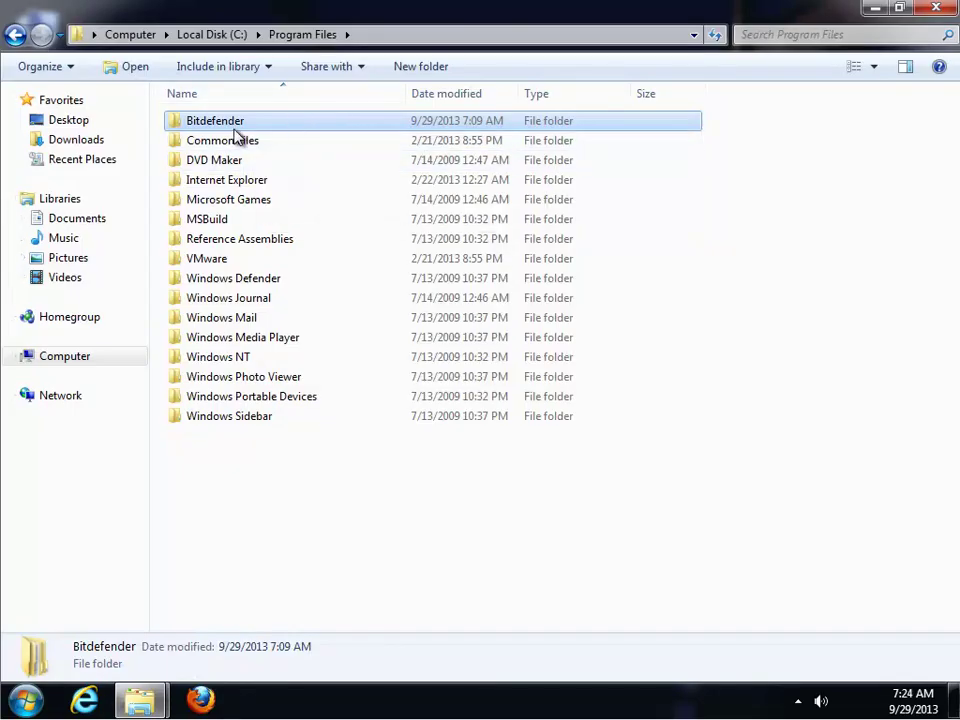
mouse_move(137, 700)
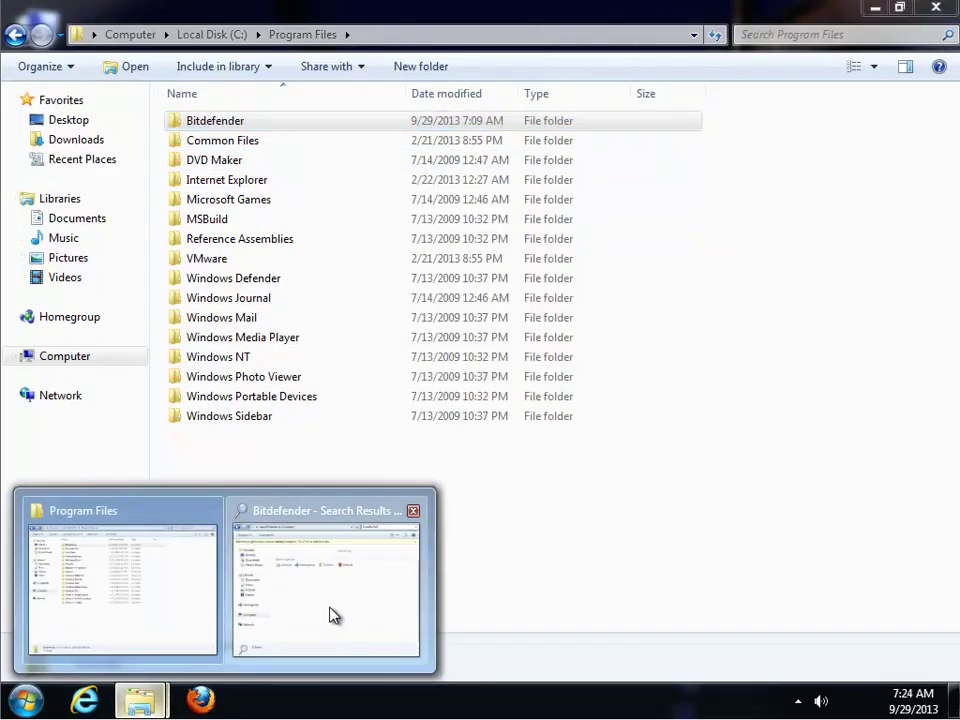
left_click(332, 617)
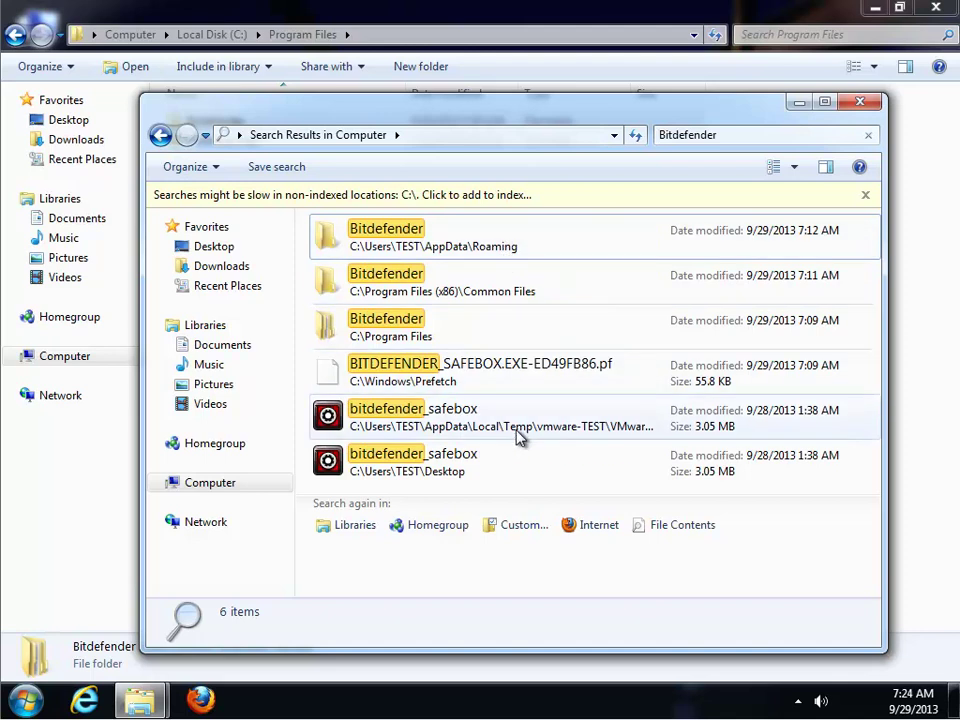
- Select all items in the Bitdefender search results and delete them, confirming the deletion
left_click(520, 478)
key("ctrl+a")
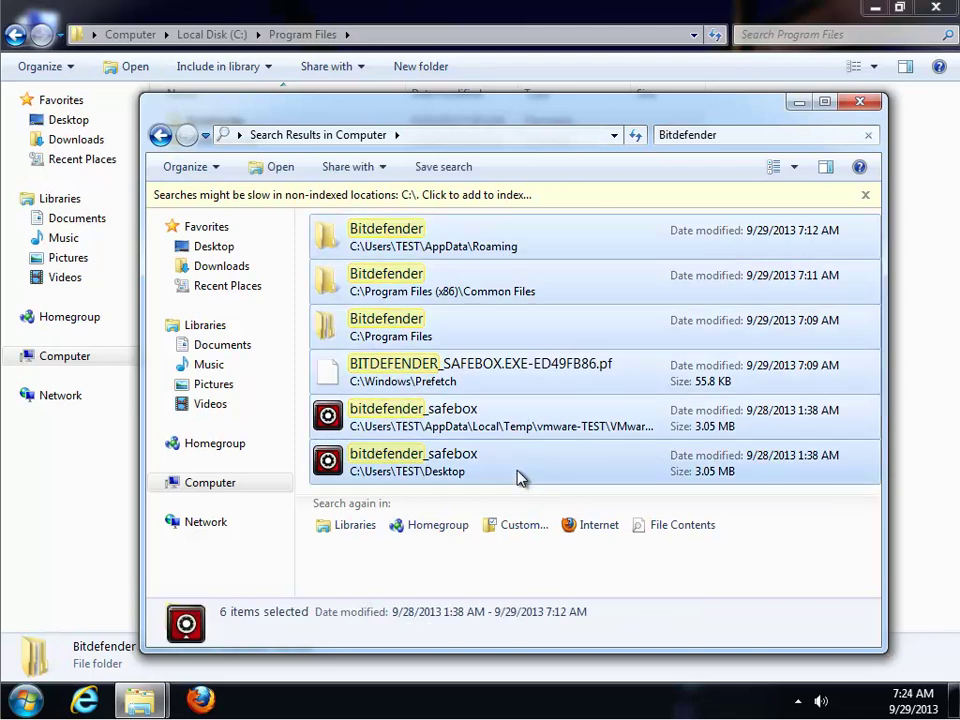
right_click(510, 333)
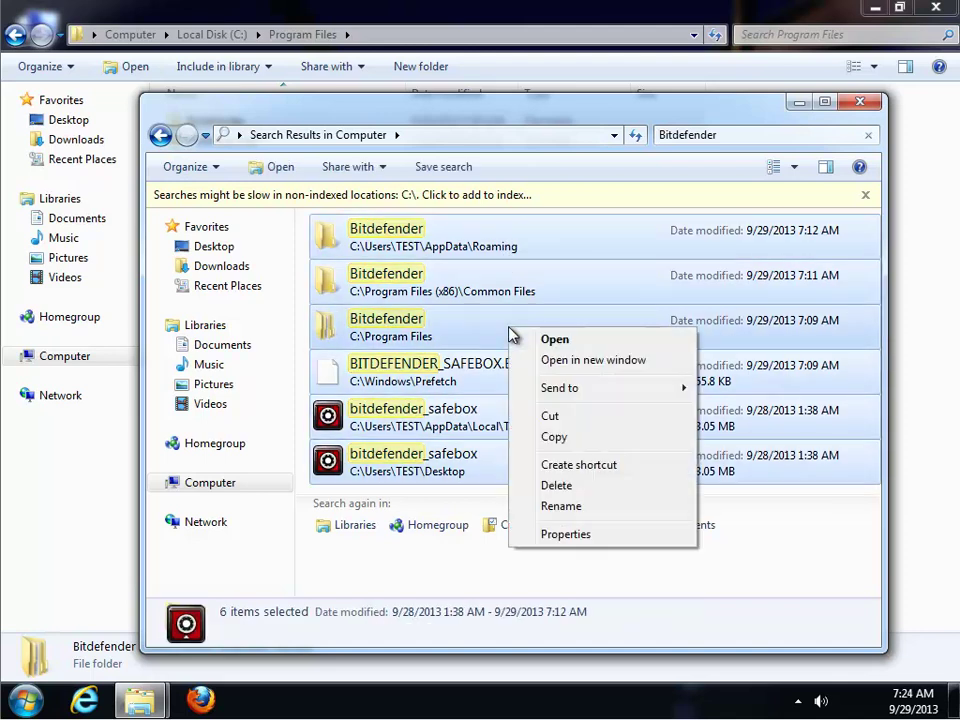
left_click(558, 486)
left_click(553, 364)
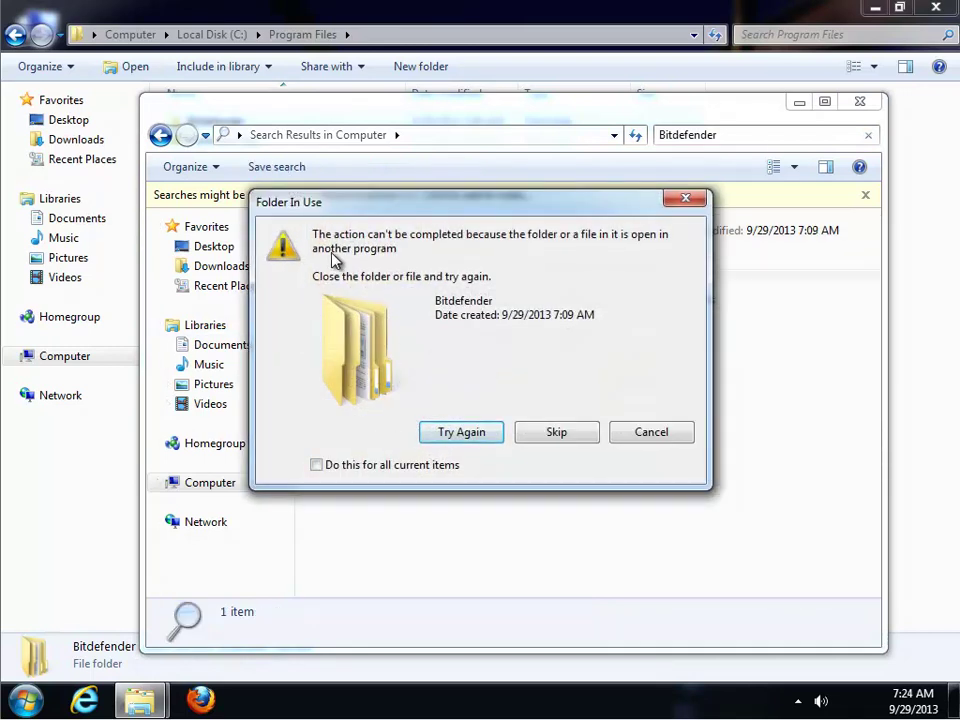
- Retry deleting the in-use Bitdefender folder, closing the Program Files window between attempts, and cancel the remaining deletion
left_click(483, 437)
mouse_move(141, 698)
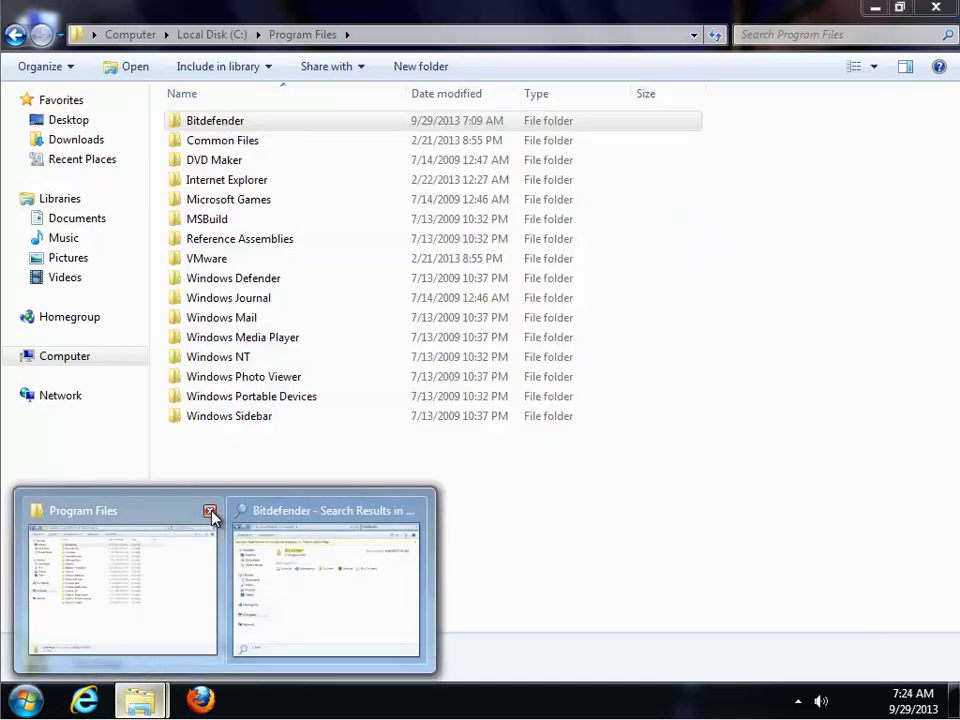
left_click(210, 513)
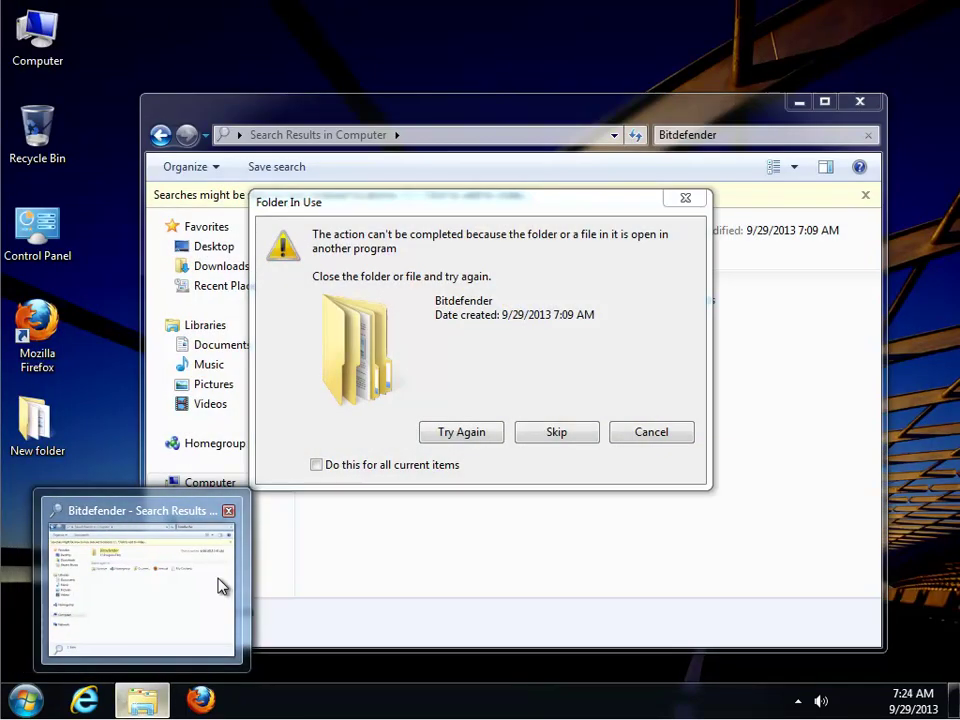
left_click(443, 437)
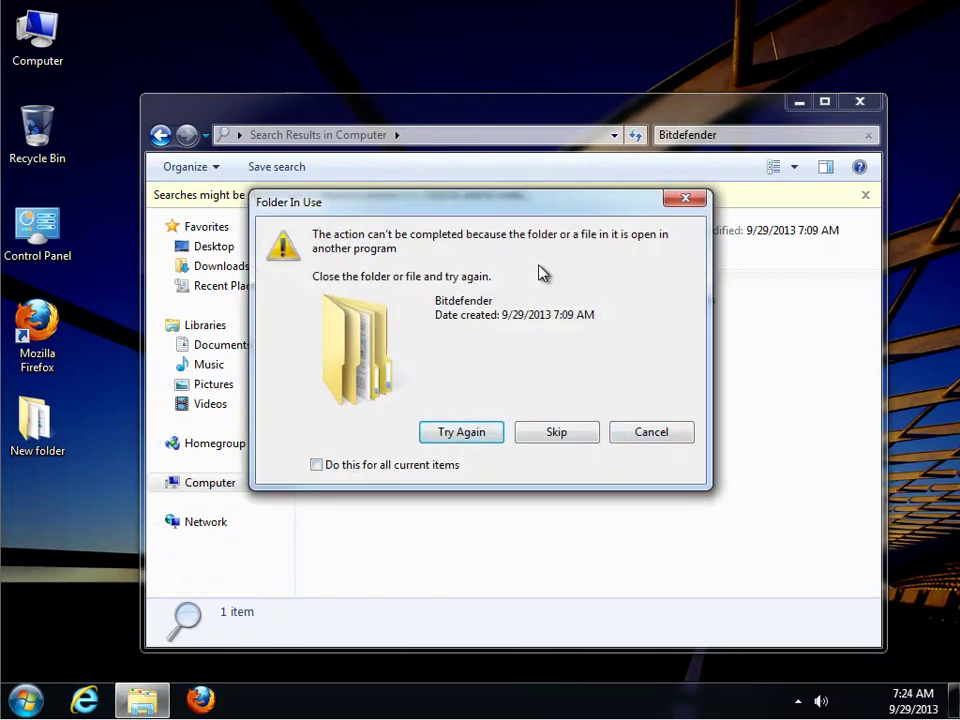
left_click(637, 433)
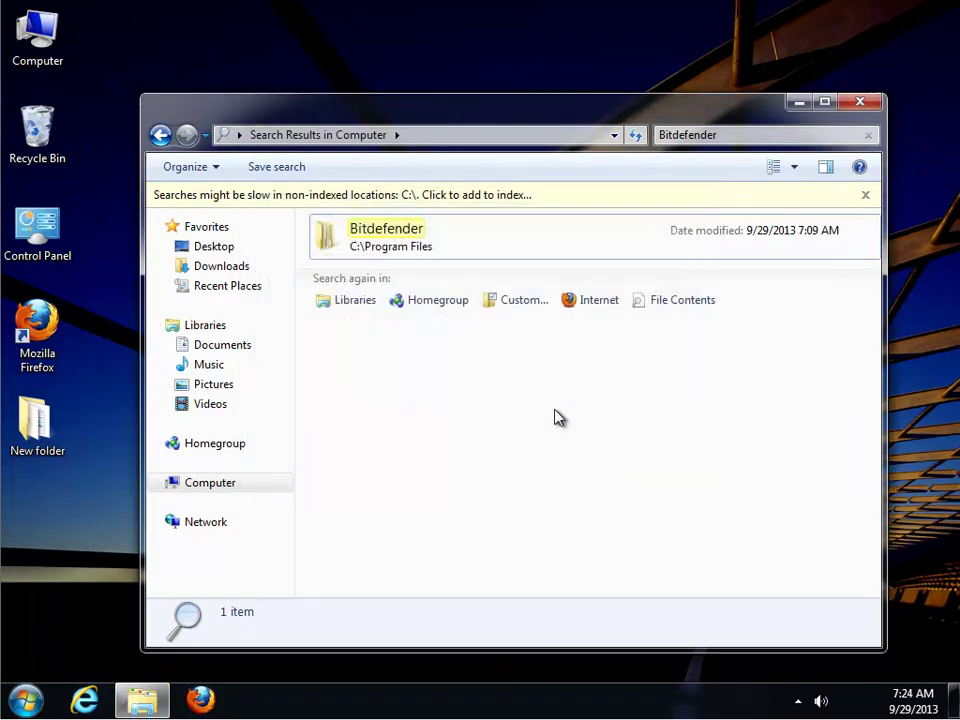
- Check the running processes in Task Manager, and close it together with the search results window
right_click(403, 704)
left_click(462, 633)
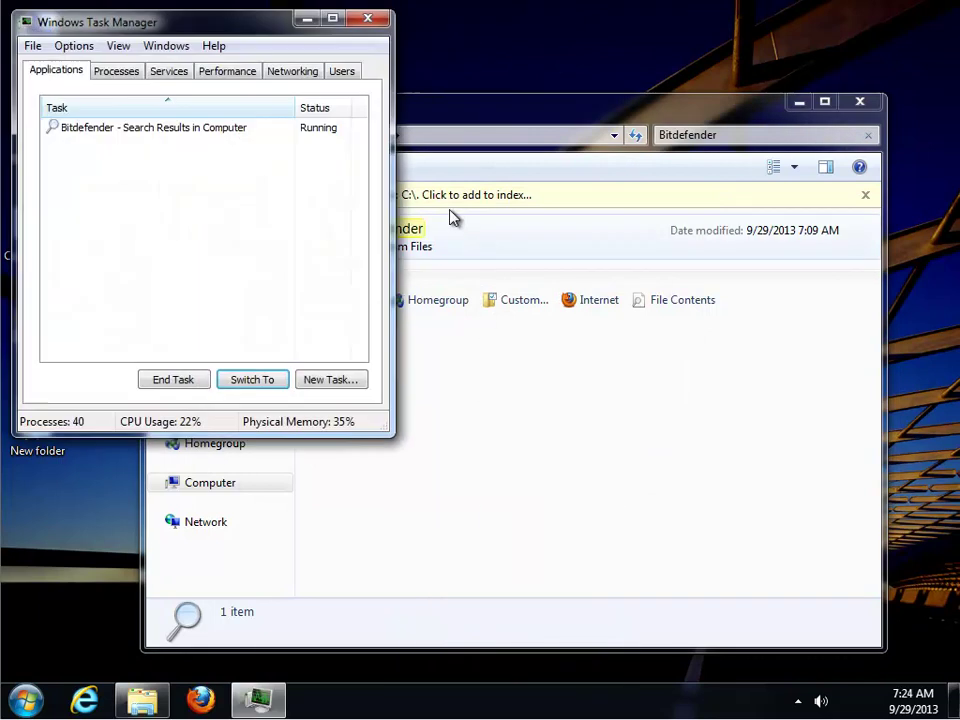
left_click(124, 78)
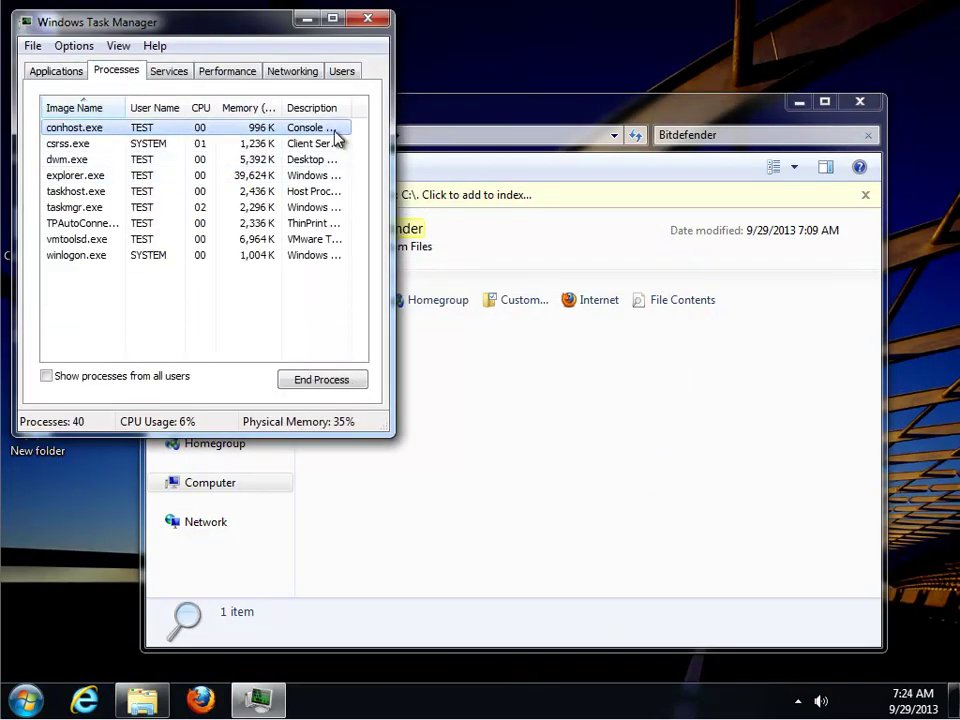
left_click(368, 18)
left_click(859, 101)
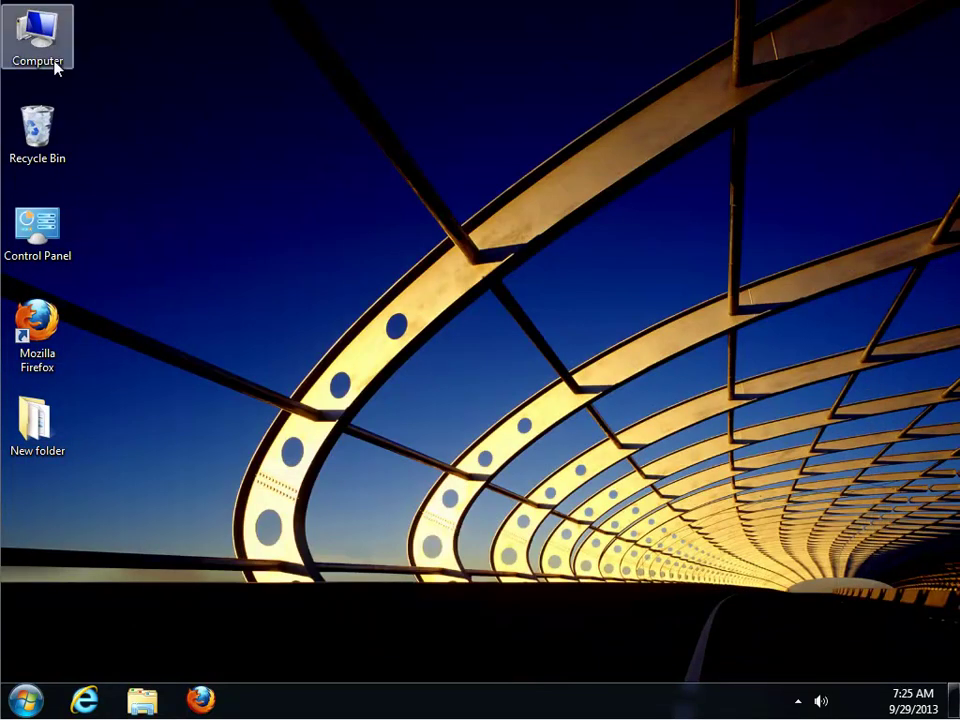
- Open Program Files on Local Disk (C:) and try to delete the Bitdefender folder
double_click(40, 34)
double_click(460, 252)
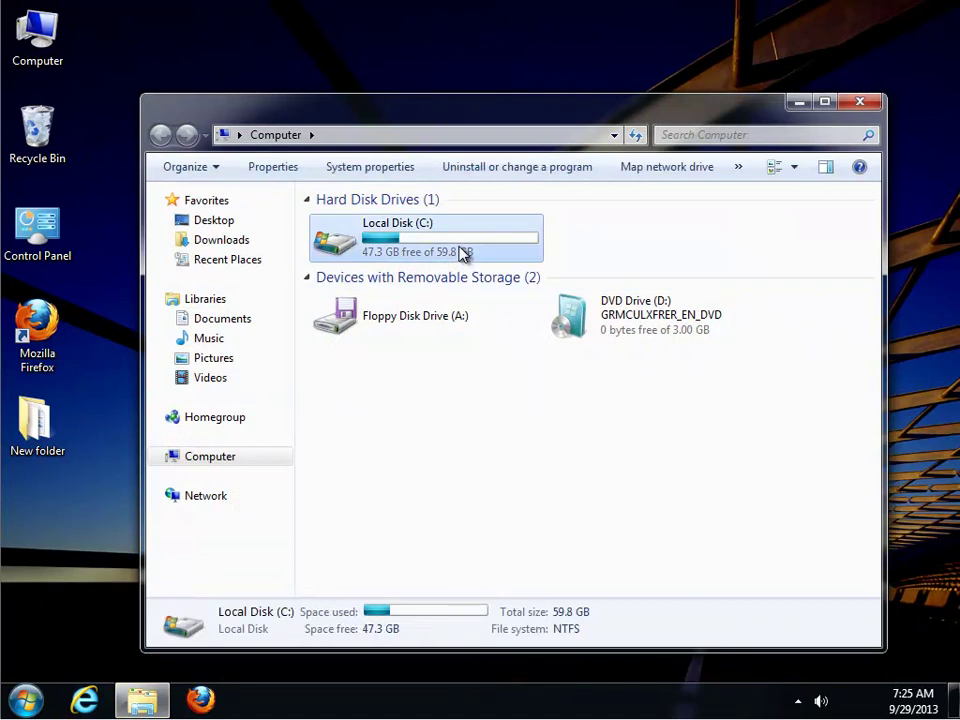
double_click(400, 249)
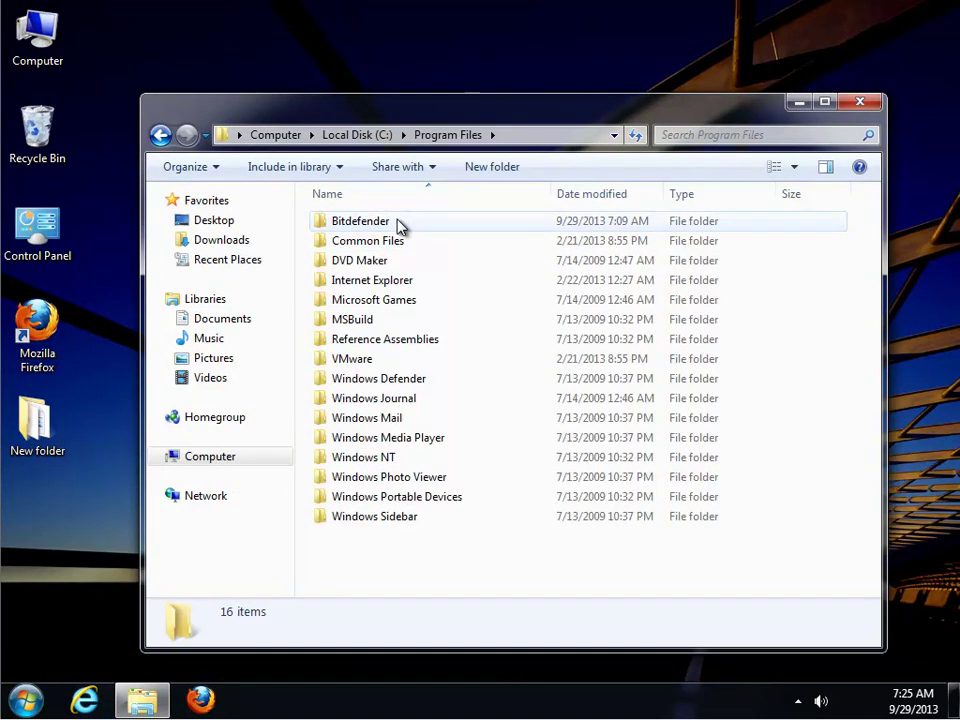
left_click(399, 222)
key("Delete")
key("Return")
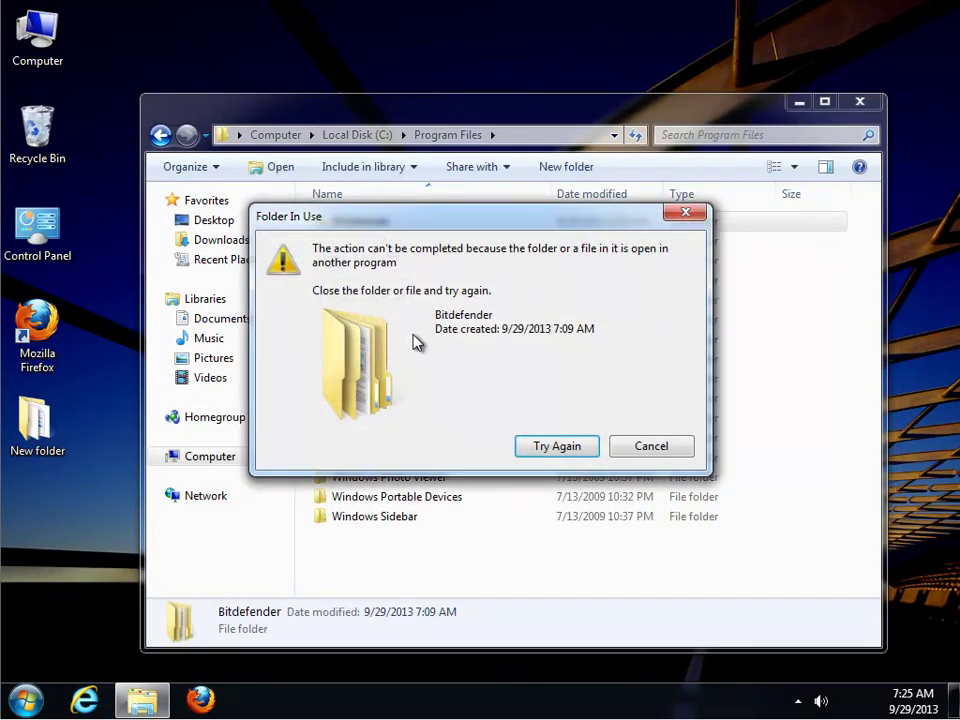
left_click(555, 448)
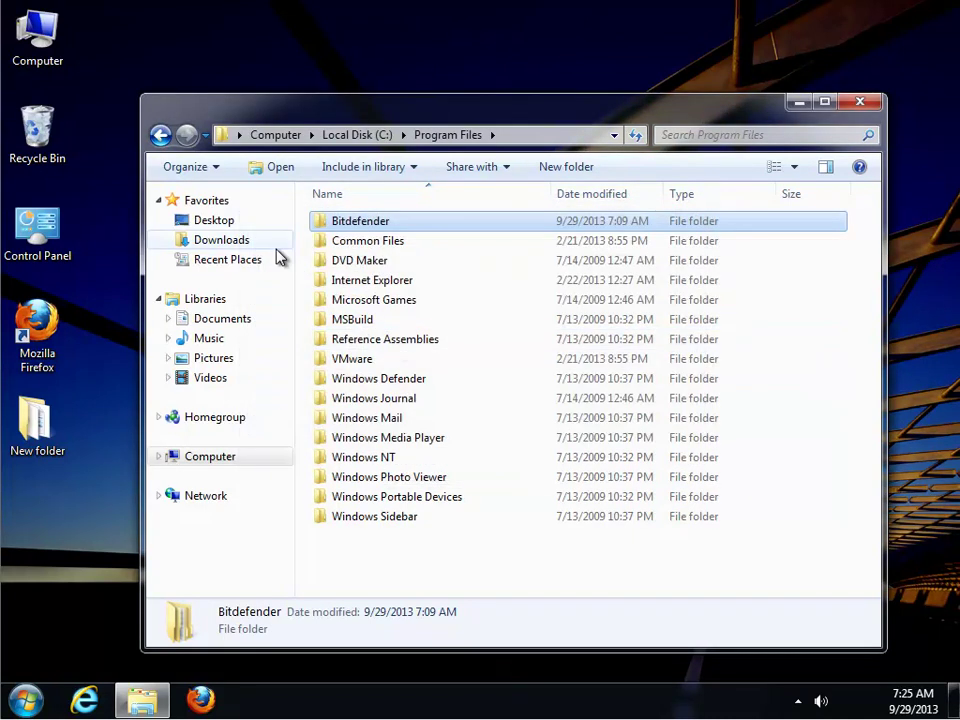
- Check Program Files (x86) and its Common Files folder for Bitdefender leftovers, and close the window
key("BackSpace")
left_click(372, 262)
double_click(370, 262)
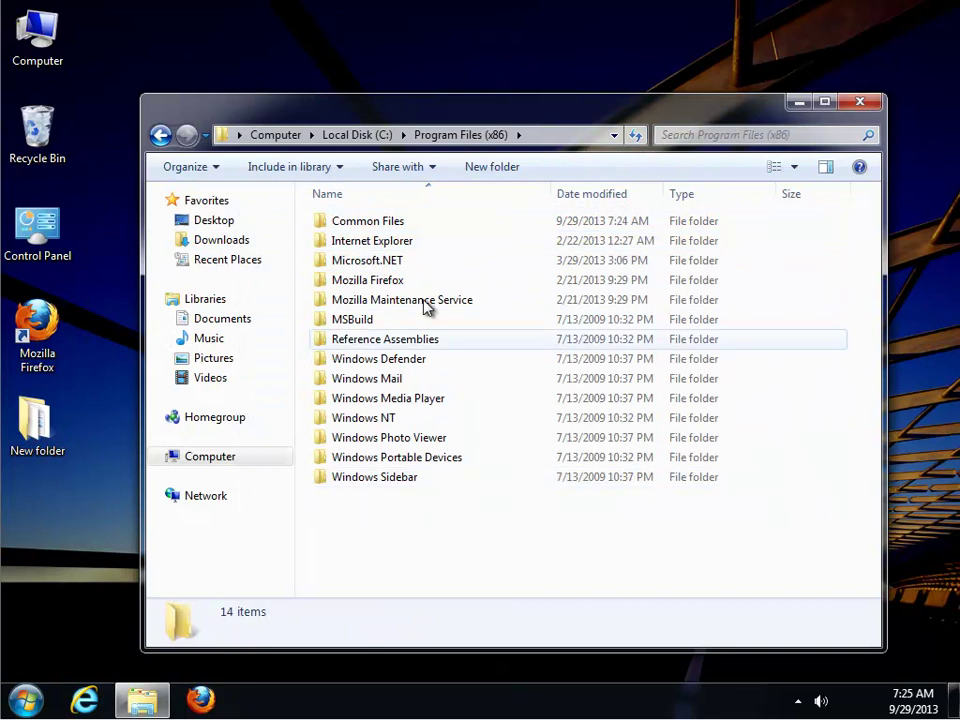
double_click(380, 229)
key("BackSpace")
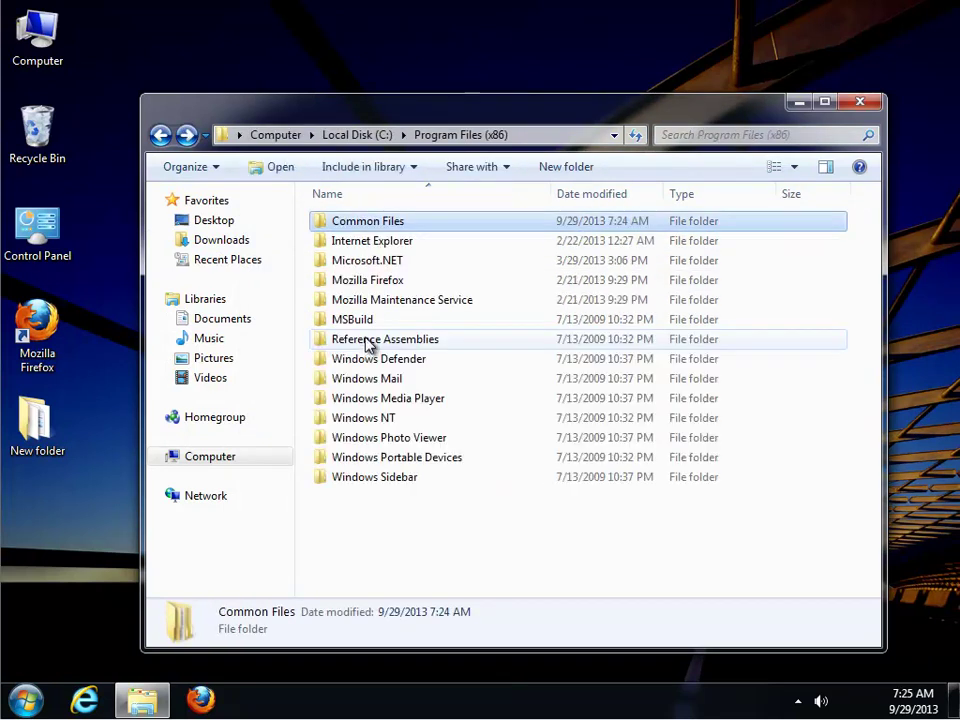
left_click(859, 101)
- Empty the Recycle Bin, confirming the permanent deletion, and refresh the desktop
left_click(60, 131)
right_click(60, 131)
left_click(82, 166)
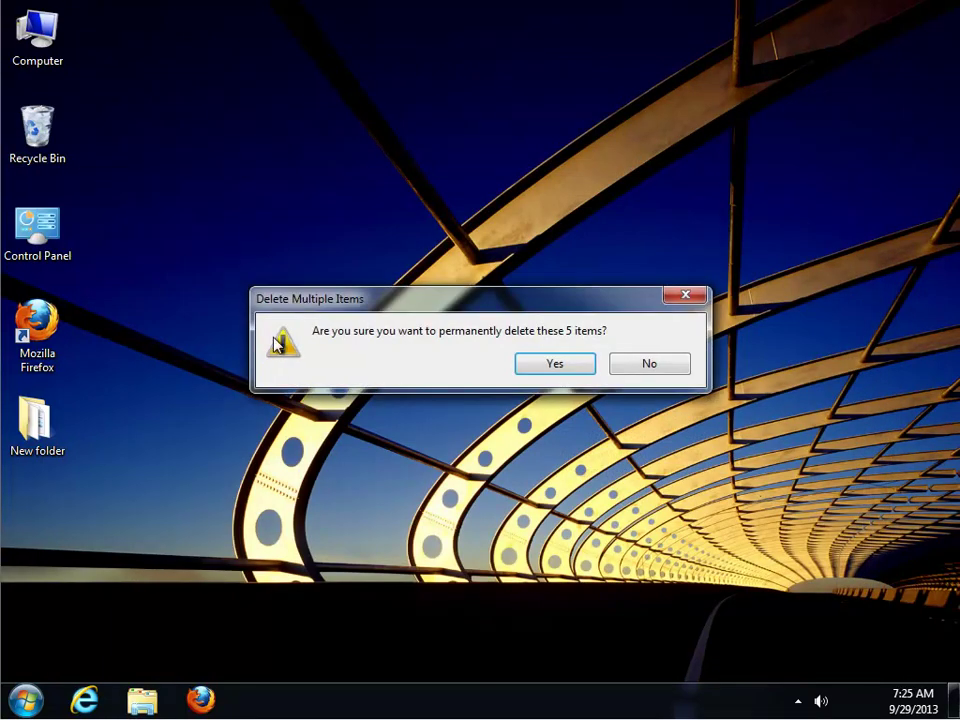
left_click(551, 366)
right_click(382, 306)
left_click(415, 357)
- Show where the computer's restart option is without choosing it, and refresh the desktop
left_click(27, 701)
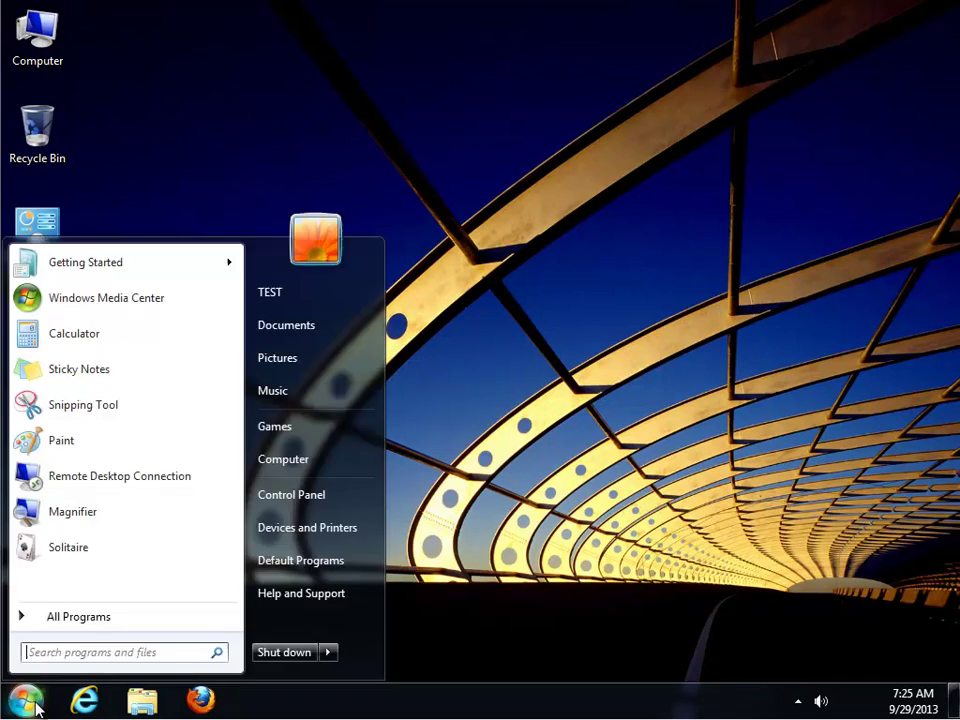
left_click(328, 652)
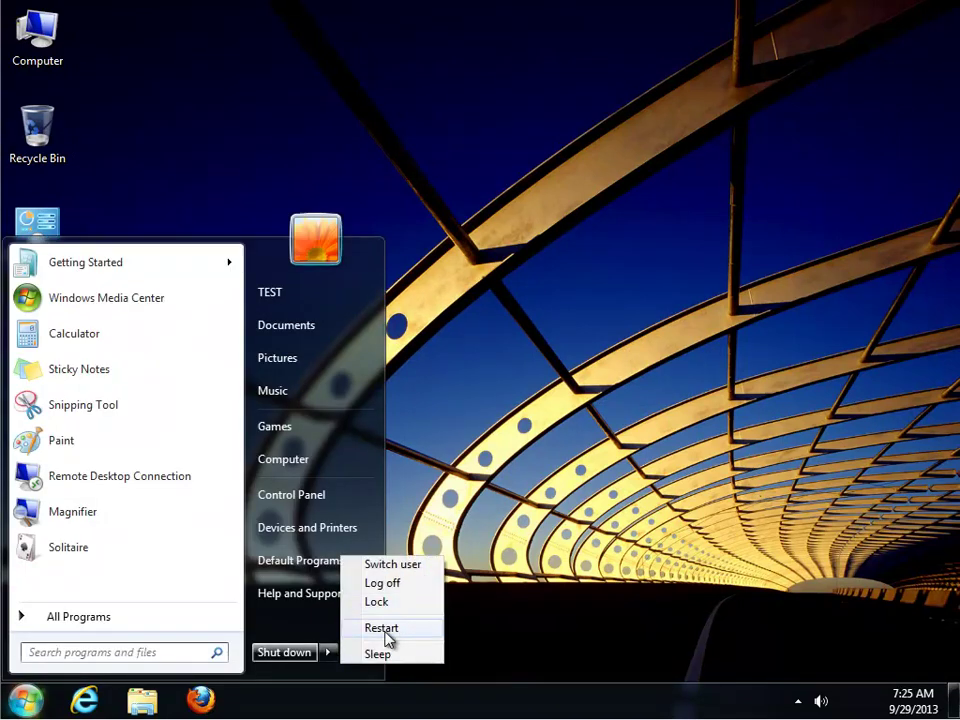
right_click(486, 421)
left_click(523, 478)
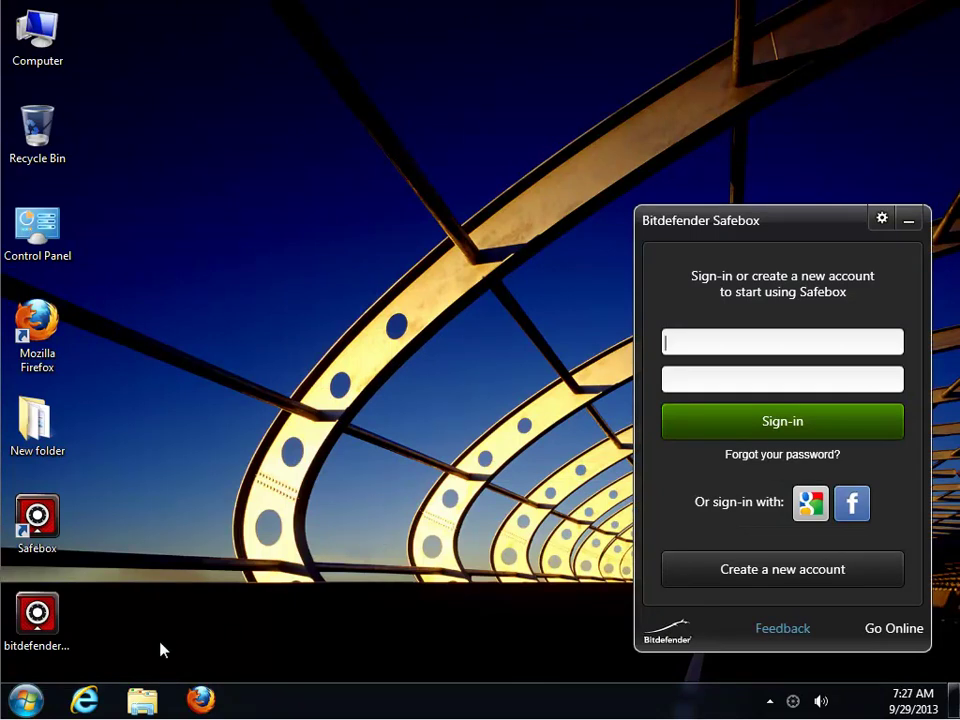
- Open the properties of the Repair or Uninstall Safebox shortcut and highlight installer.exe in its target path
key("super")
left_click(73, 620)
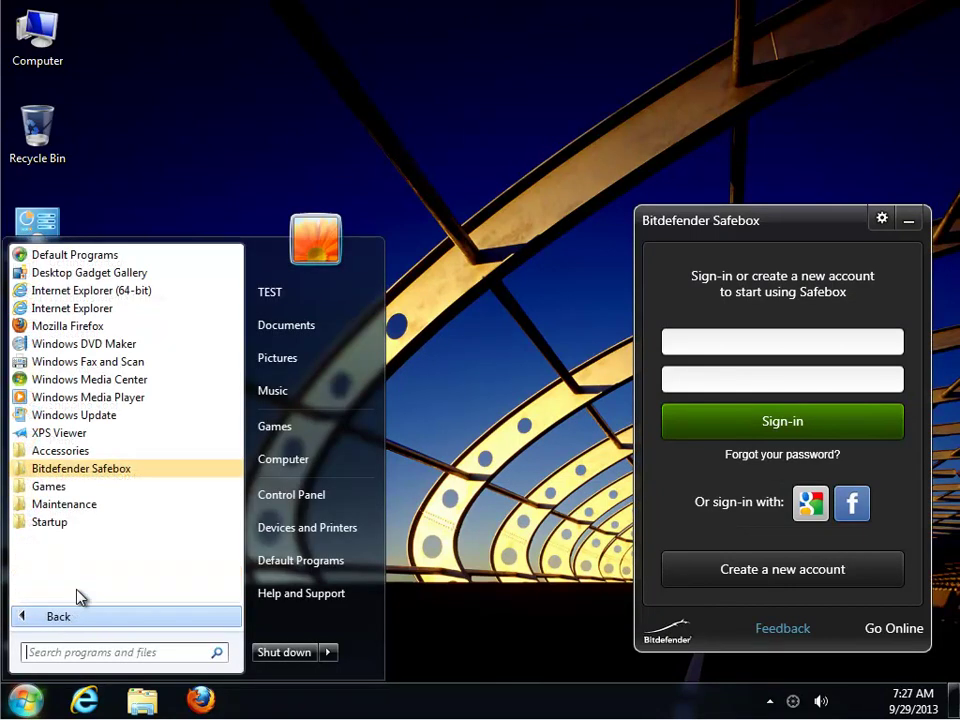
left_click(105, 470)
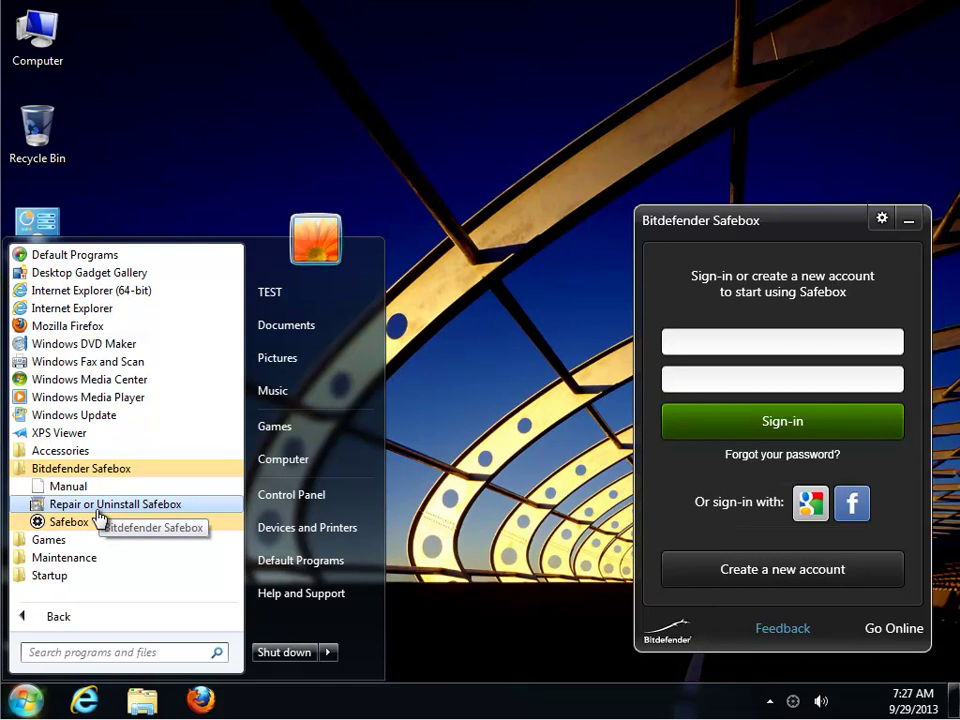
right_click(99, 510)
left_click(170, 496)
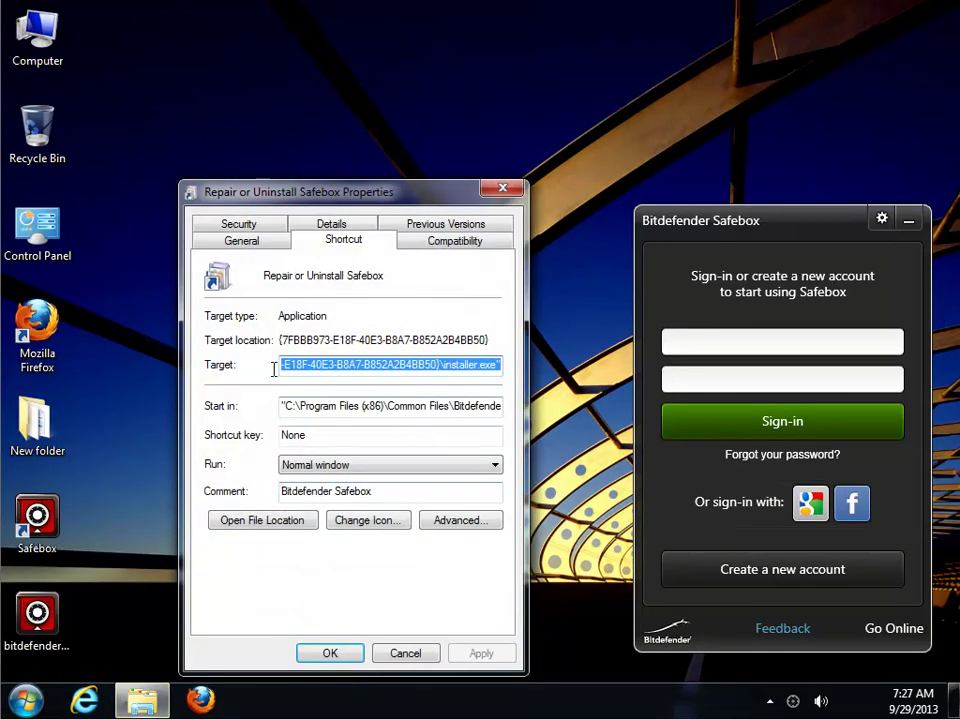
left_click_drag(418, 365, 428, 365)
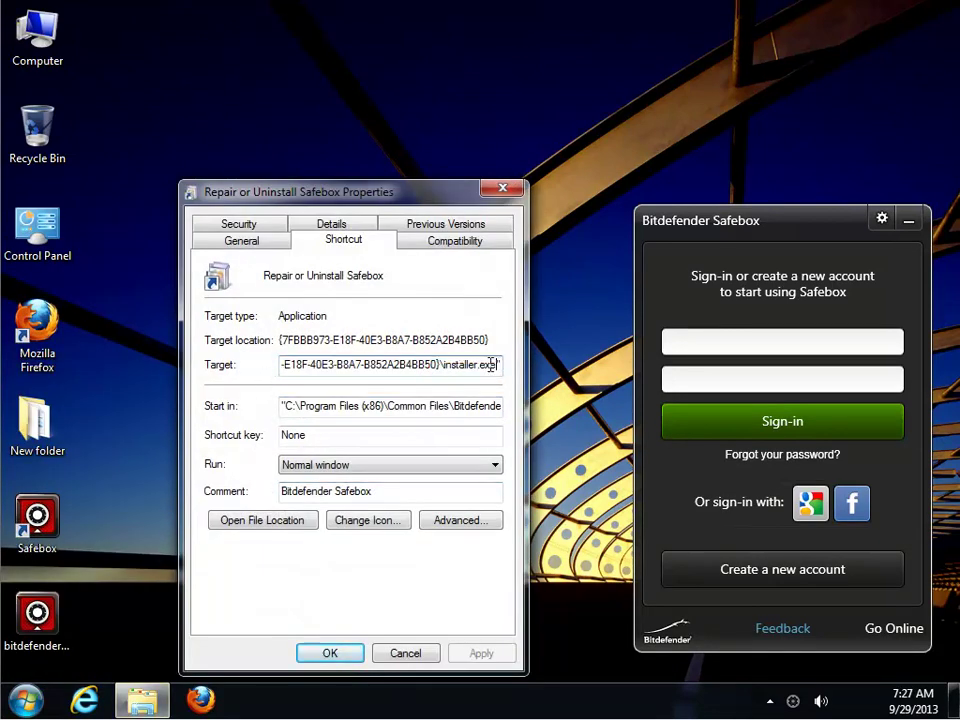
left_click_drag(497, 365, 446, 367)
- Open the shortcut's file location in a maximized window and run installer as administrator
left_click(304, 532)
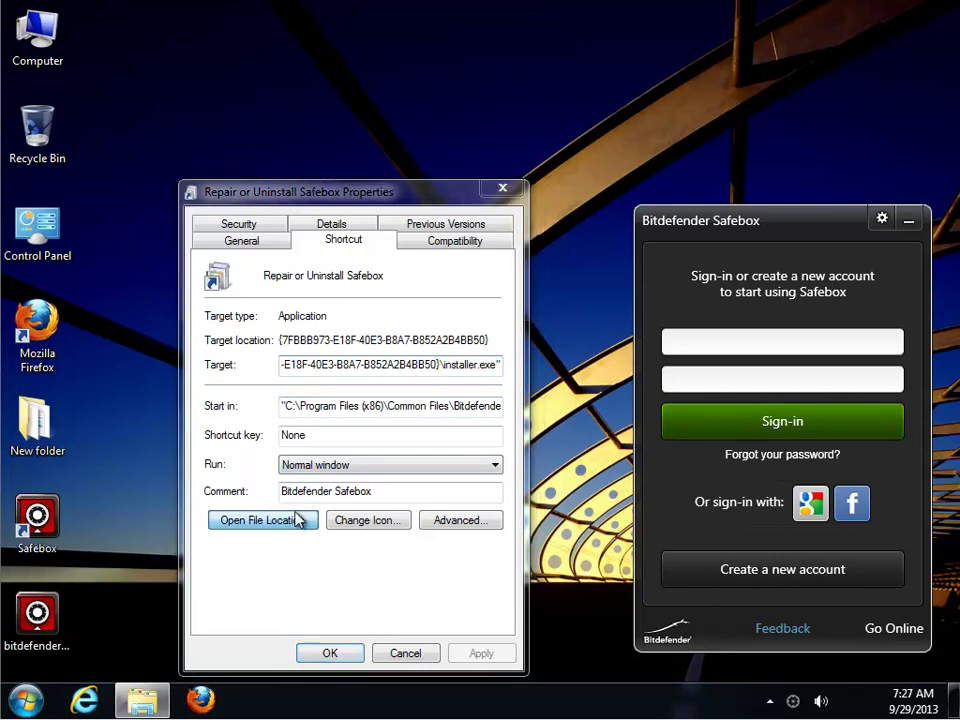
left_click(799, 78)
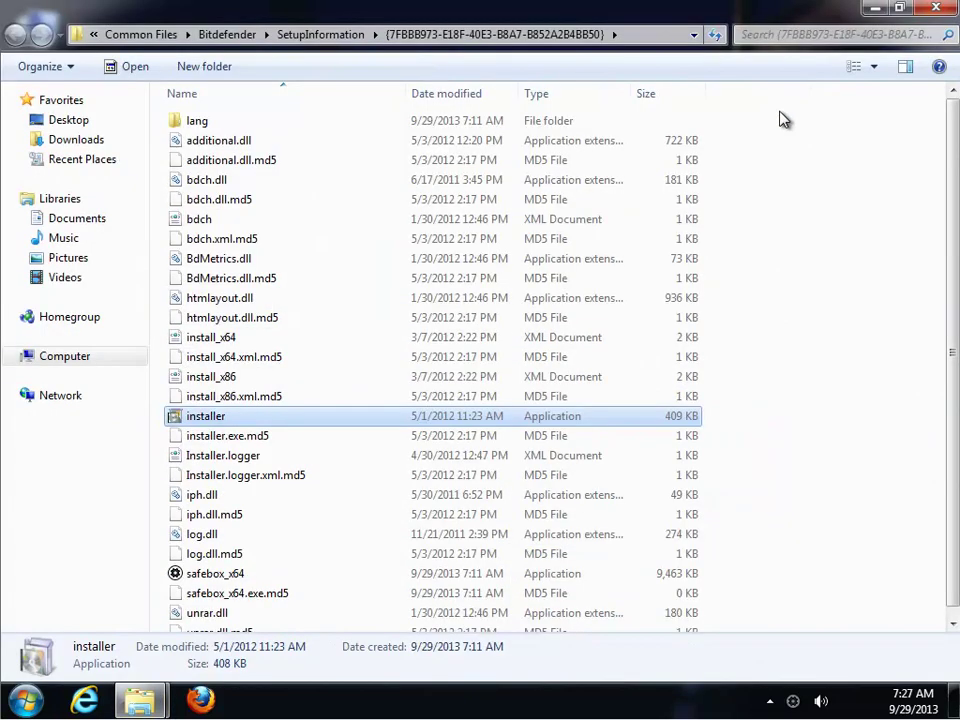
right_click(214, 424)
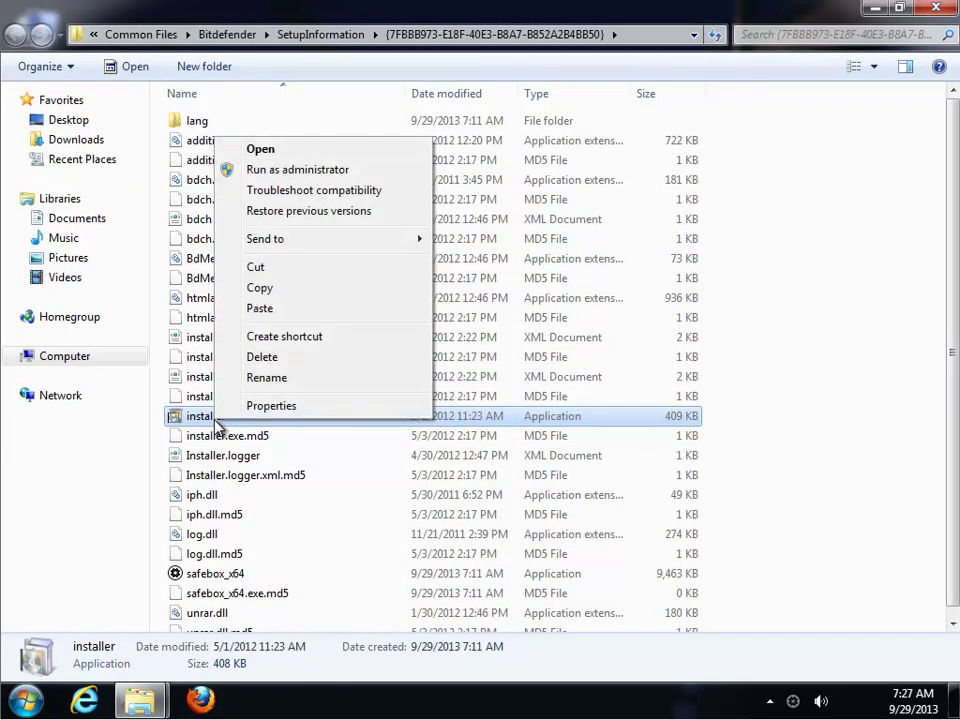
left_click(354, 169)
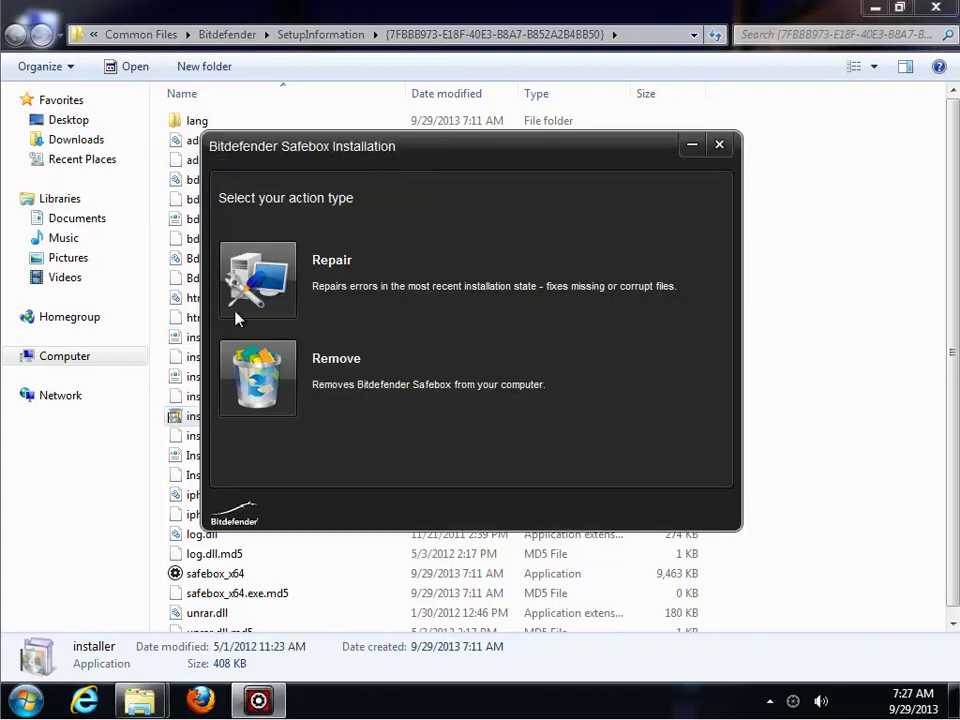
- Minimize the folder window, cancel the shortcut properties, and place the Safebox sign-in and installation windows side by side
left_click(874, 8)
left_click(420, 655)
left_click_drag(790, 224, 222, 37)
left_click_drag(484, 152, 649, 94)
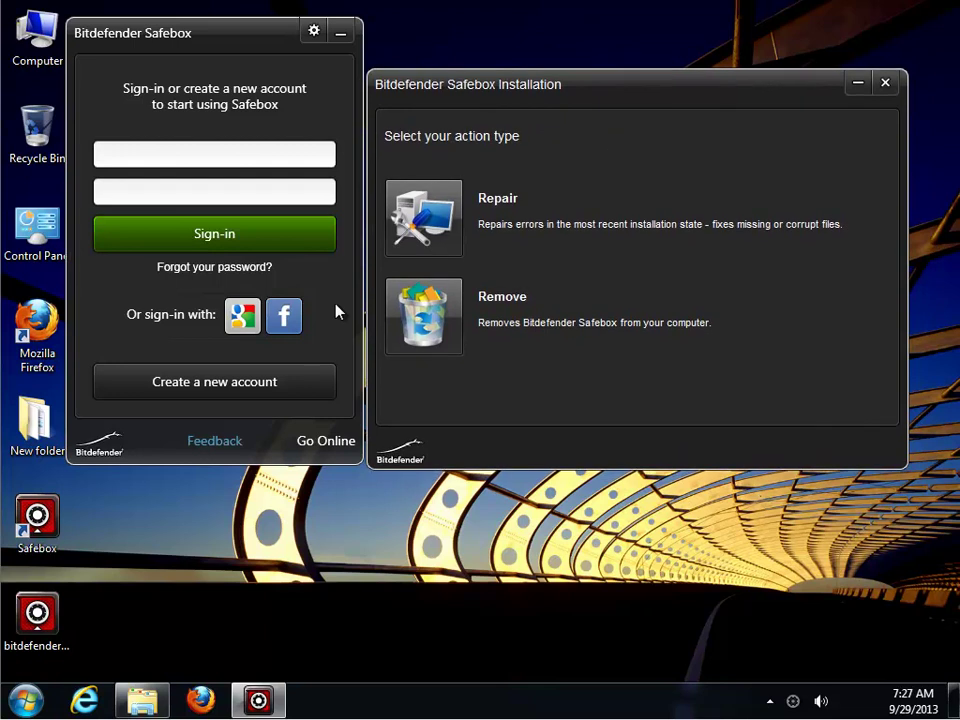